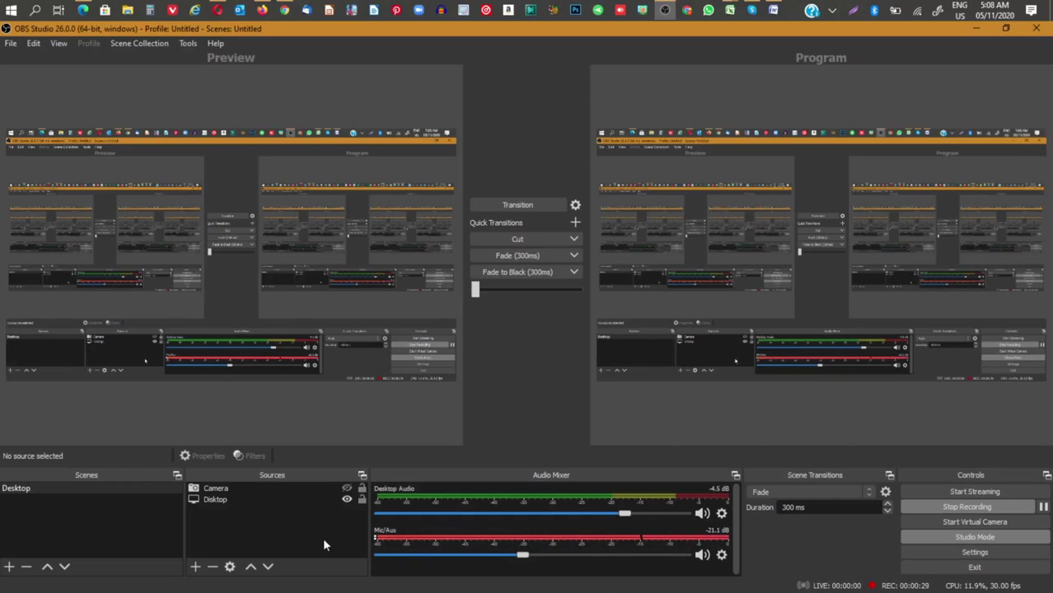
# Lower the Mic/Aux volume to -29.7 dB in the audio mixer
pyautogui.click(506, 557)
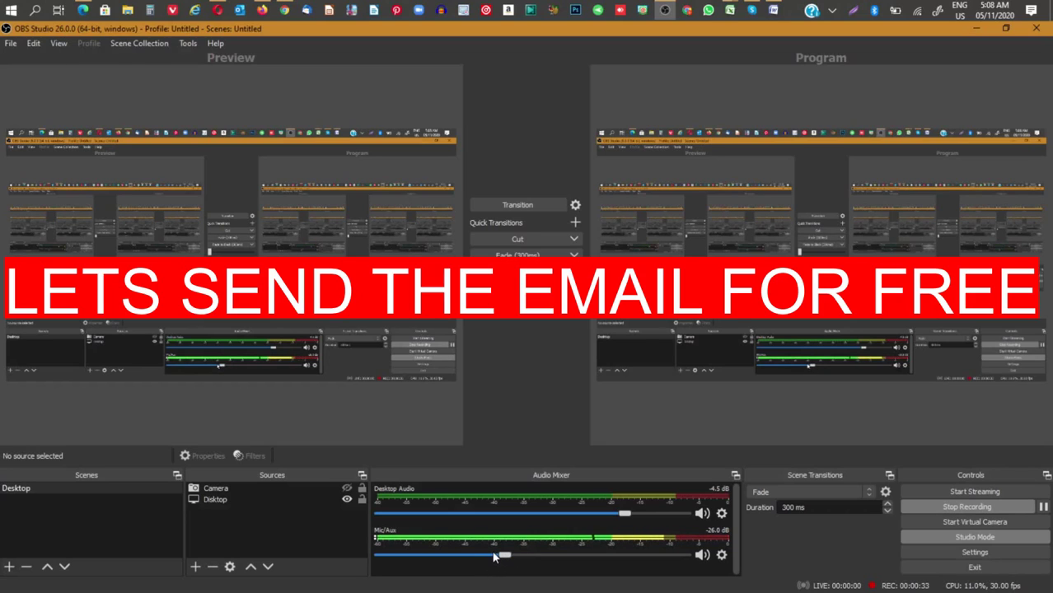
pyautogui.click(495, 558)
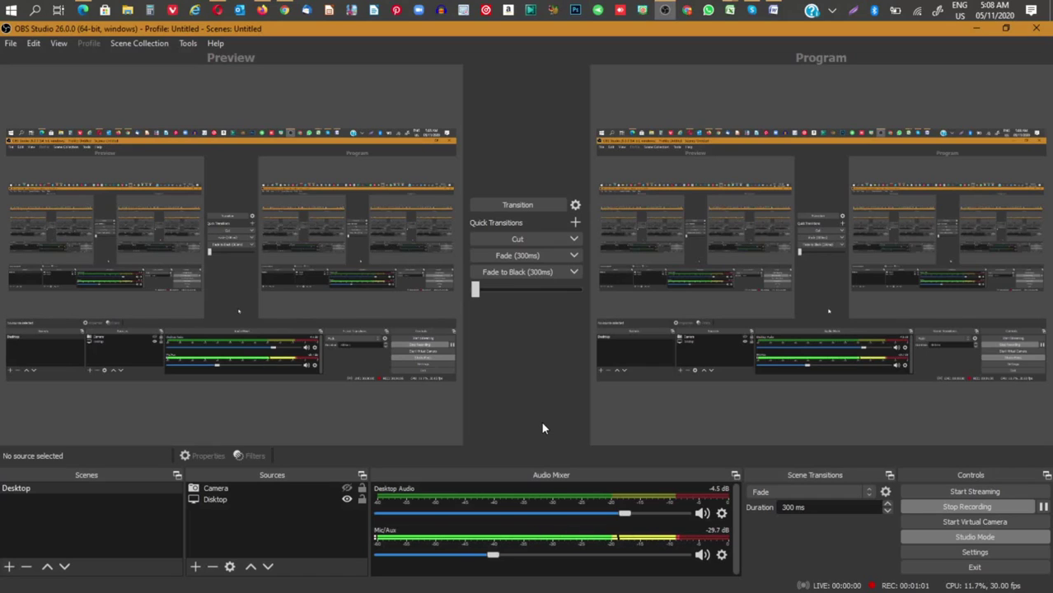
# Switch to the Chrome window showing the Gmail inbox
pyautogui.click(83, 10)
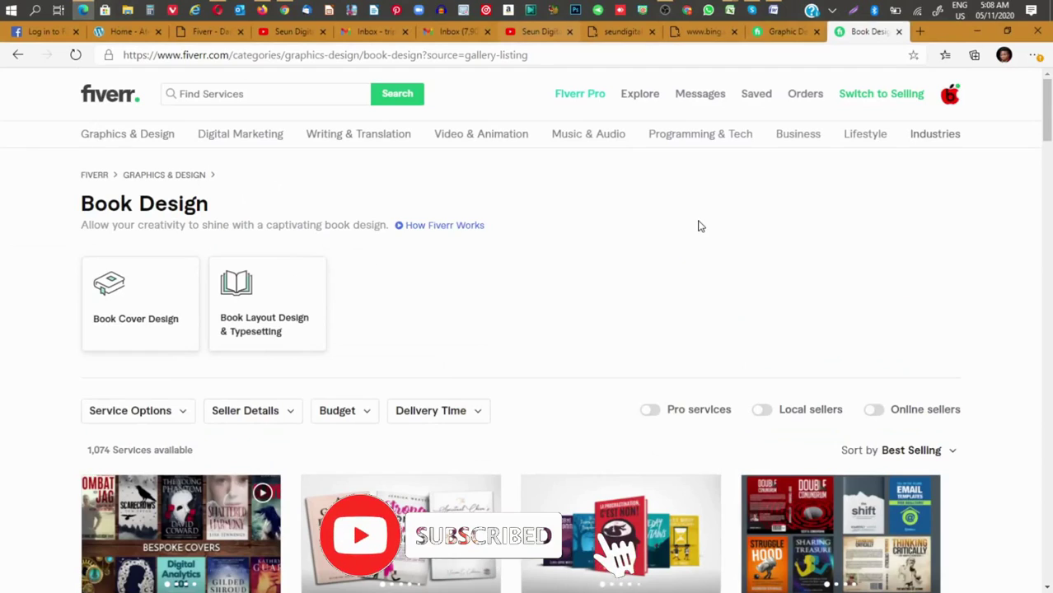
pyautogui.hotkey('ctrl', '7')
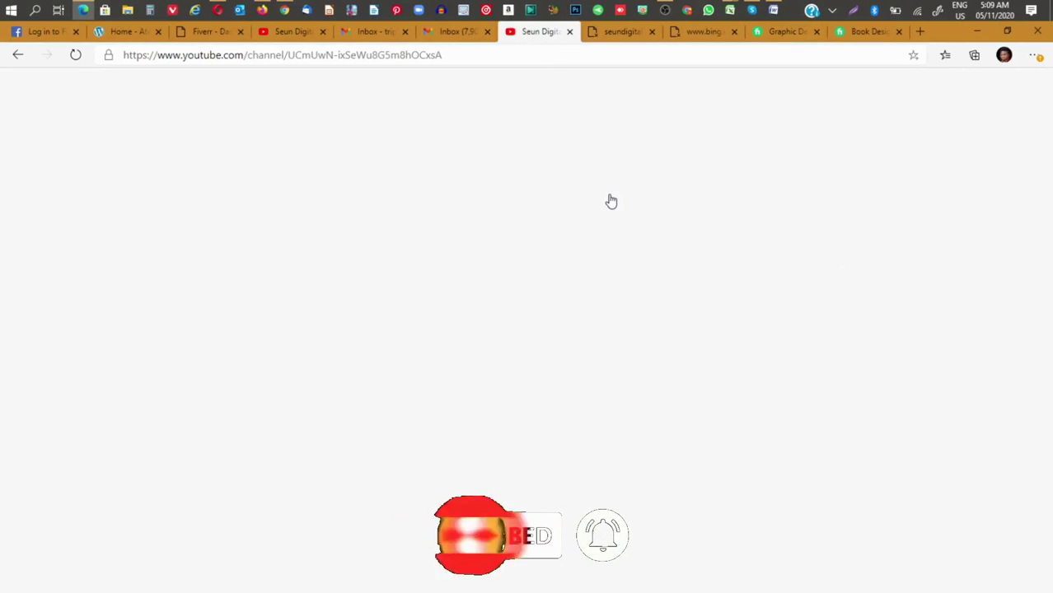
pyautogui.moveTo(285, 10)
pyautogui.click(284, 70)
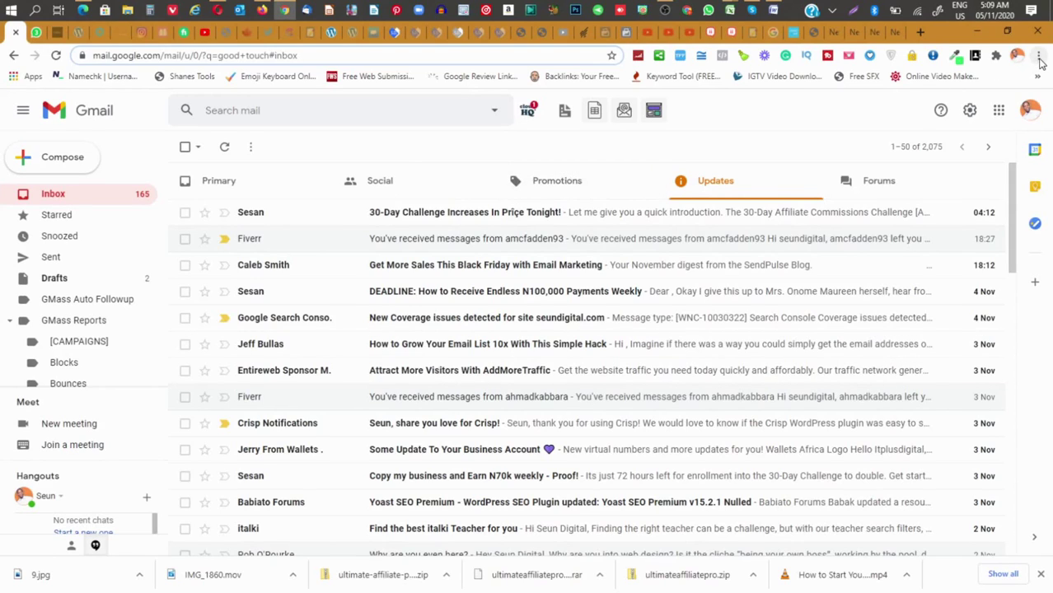
# Open Chrome's extension management page
pyautogui.click(1039, 56)
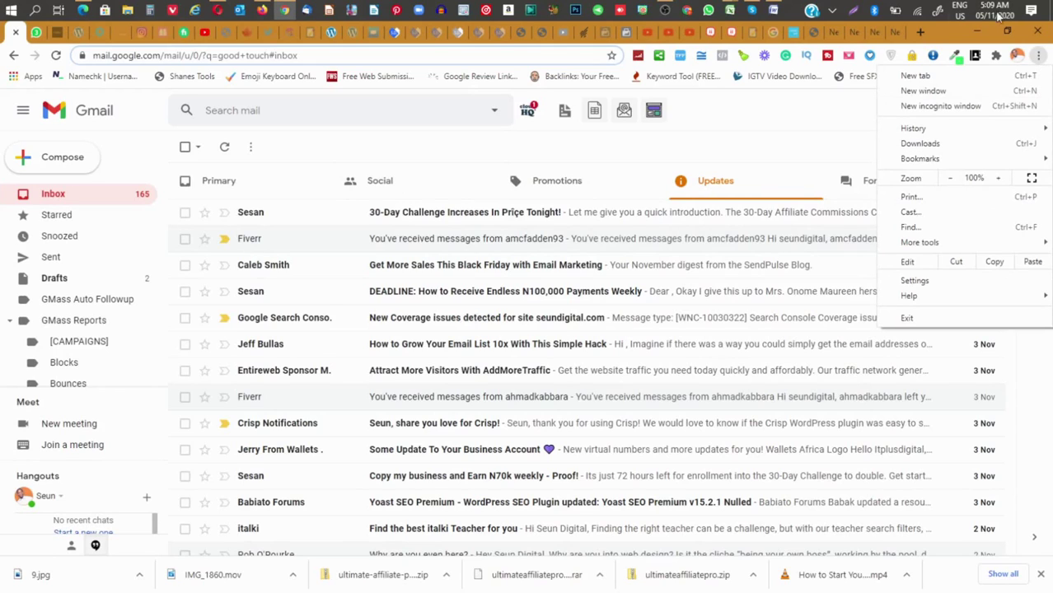
pyautogui.click(1039, 57)
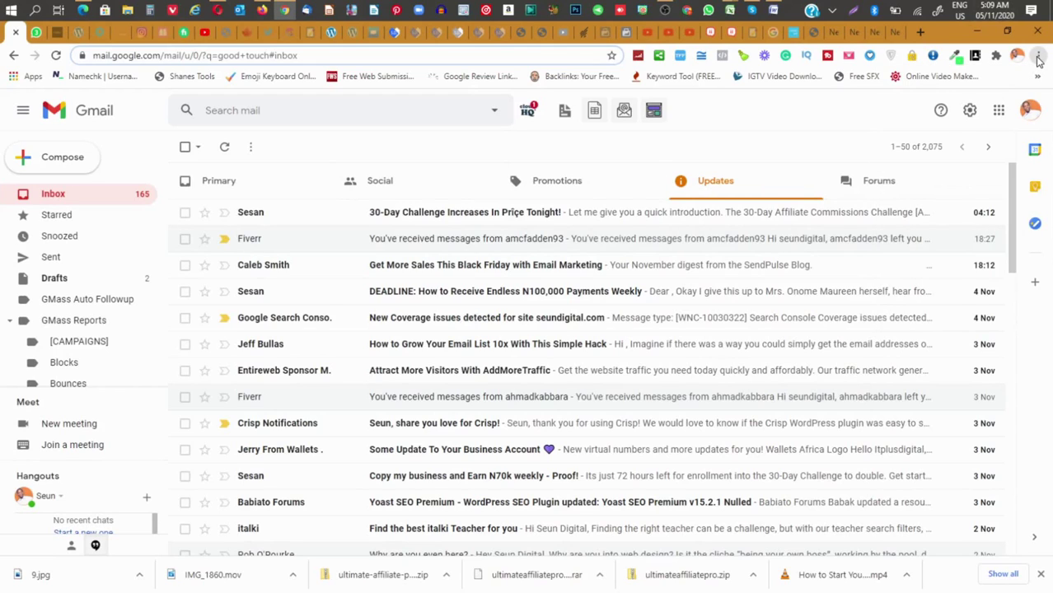
pyautogui.click(1040, 57)
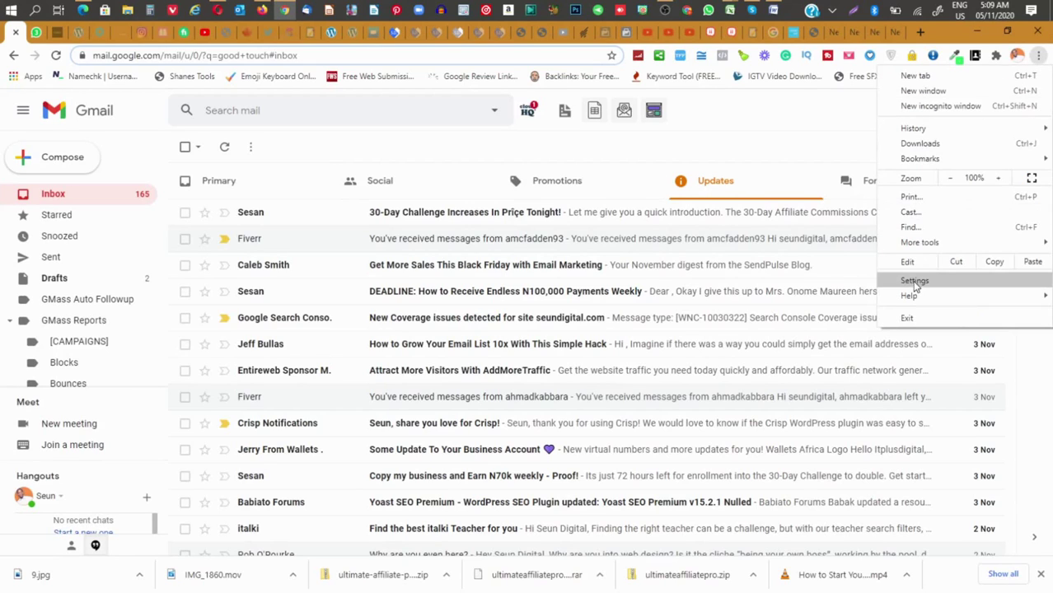
pyautogui.moveTo(920, 252)
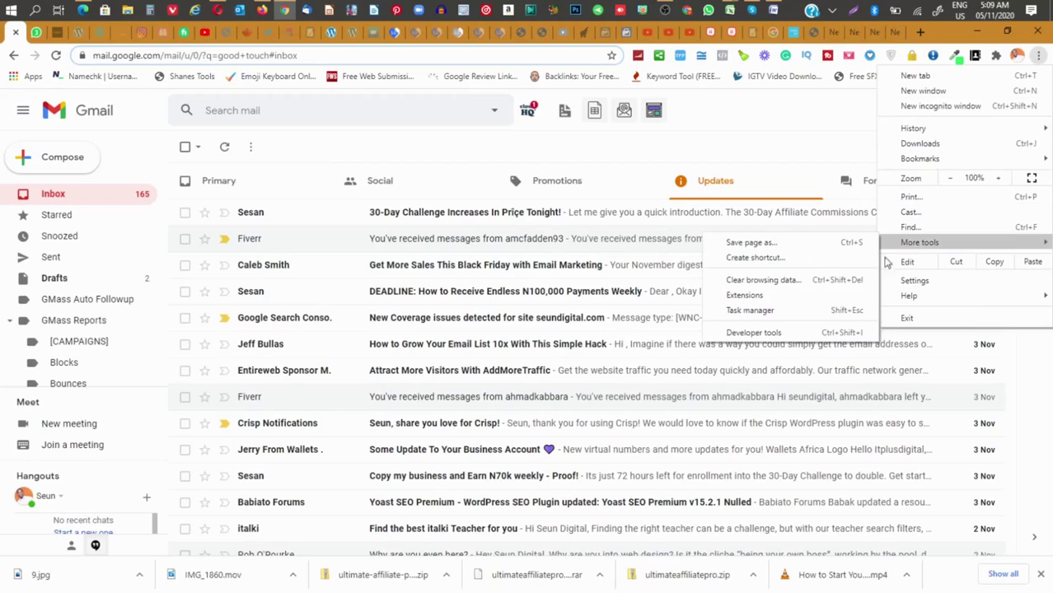
pyautogui.click(785, 298)
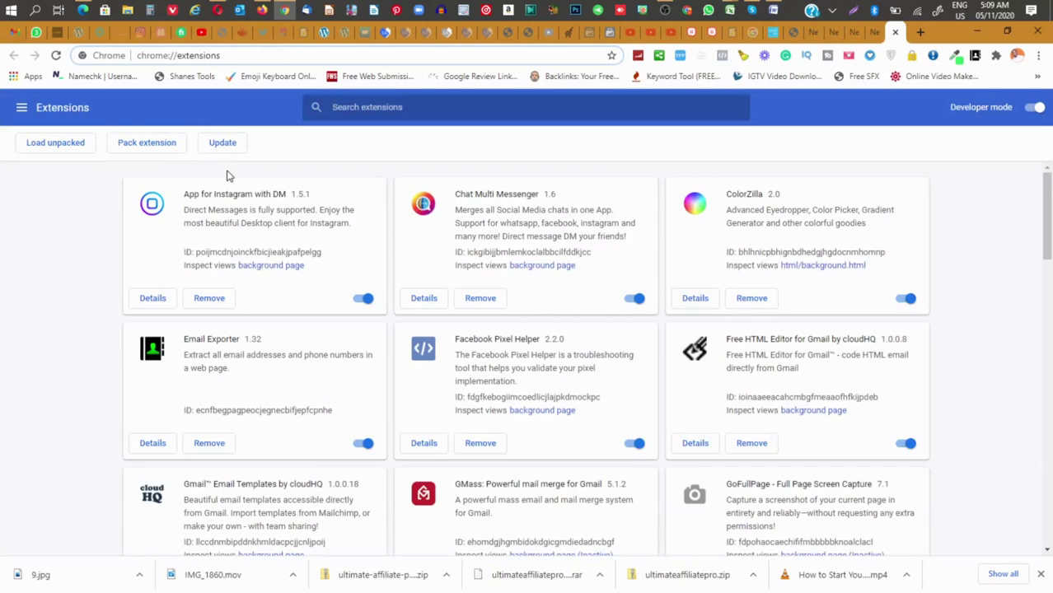
# Look through the installed extensions and locate GMass: Powerful mail merge for Gmail
pyautogui.scroll(-5, 522, 399)
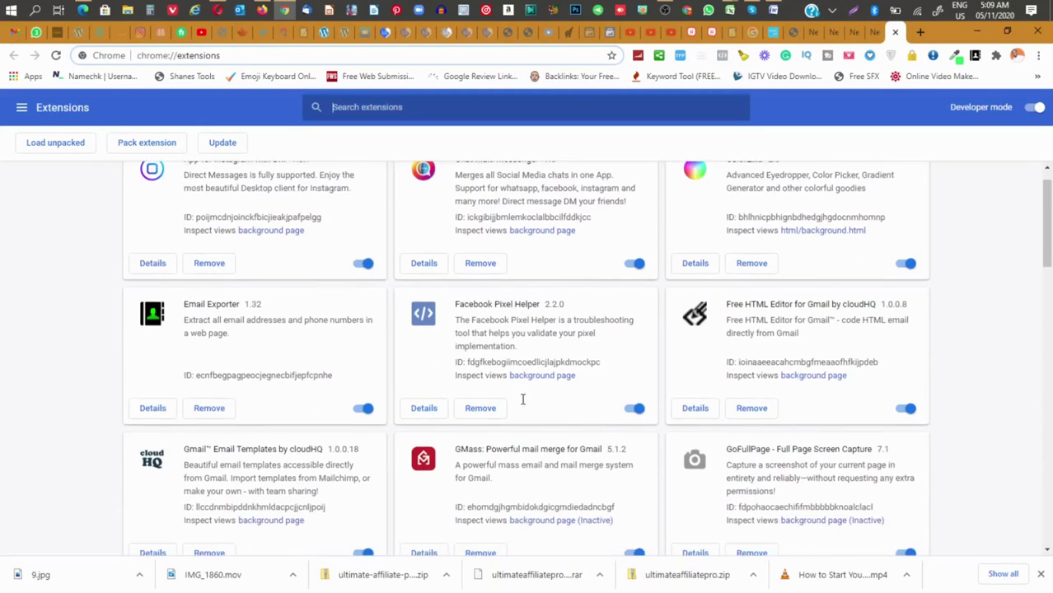
pyautogui.scroll(-6, 523, 399)
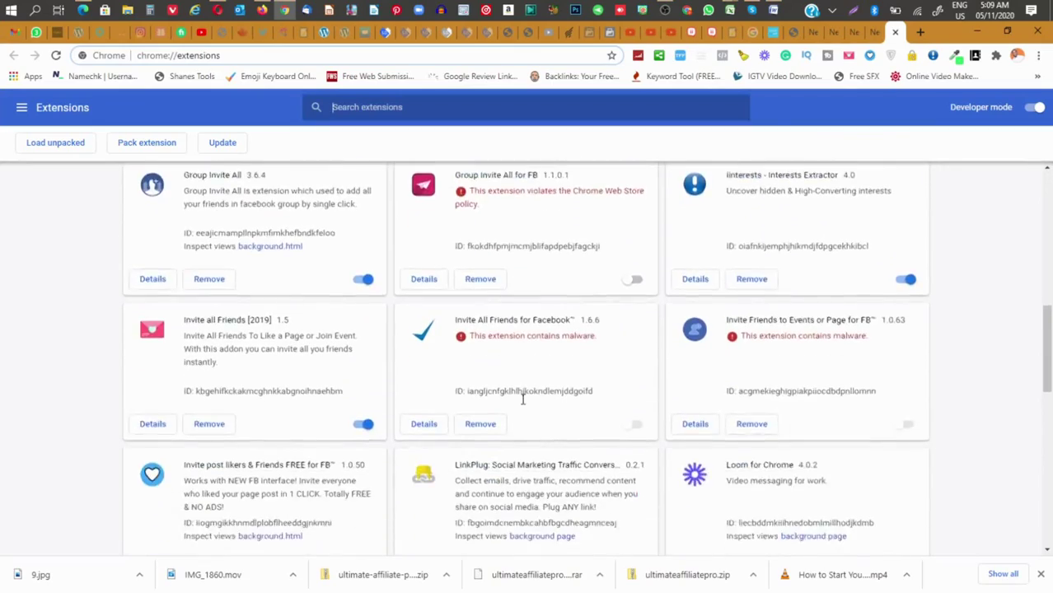
pyautogui.scroll(-5, 522, 399)
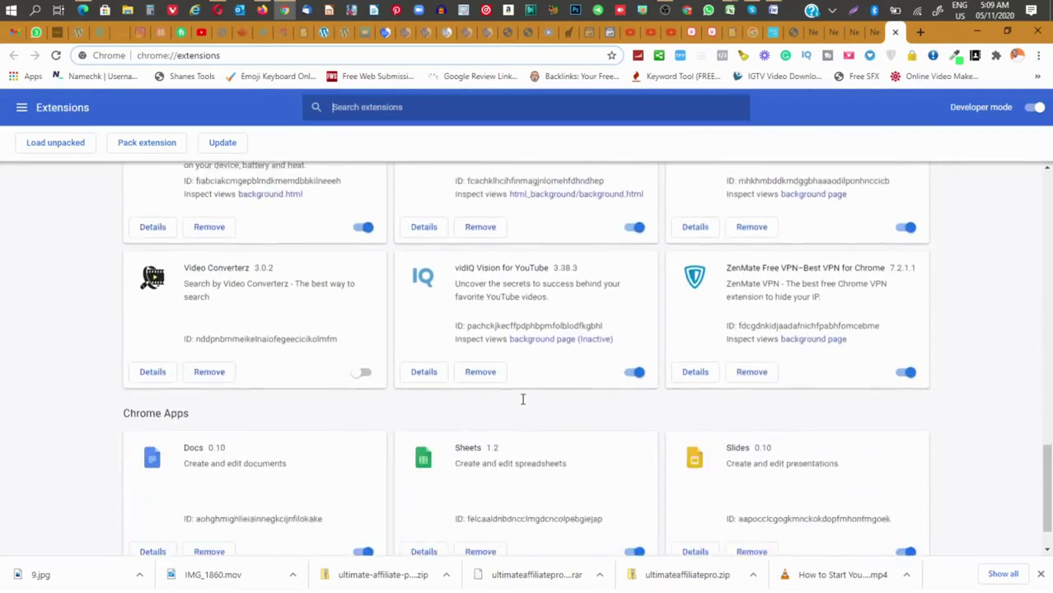
pyautogui.scroll(11, 522, 398)
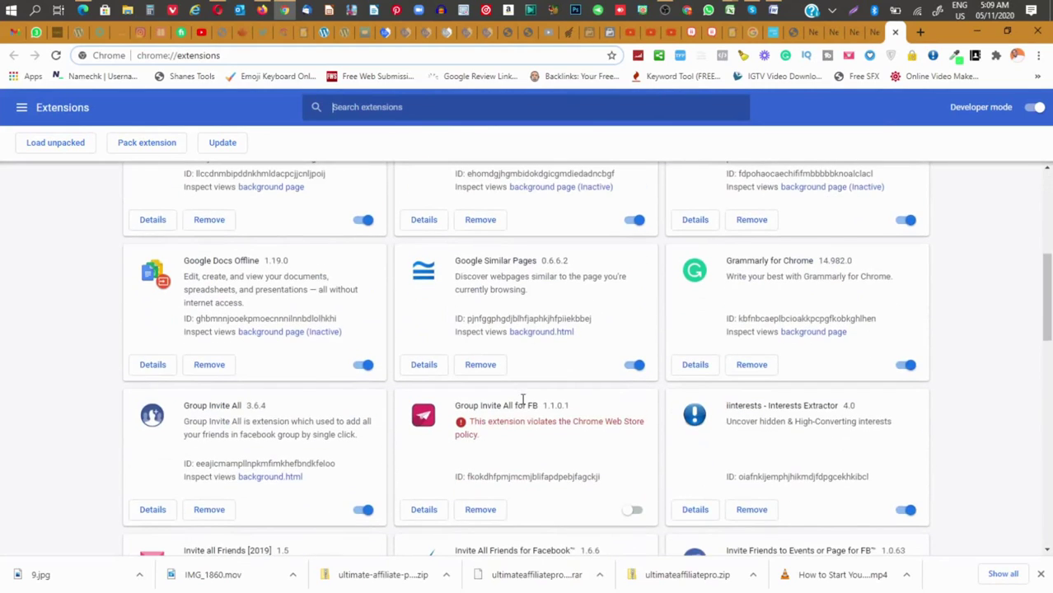
pyautogui.scroll(5, 522, 399)
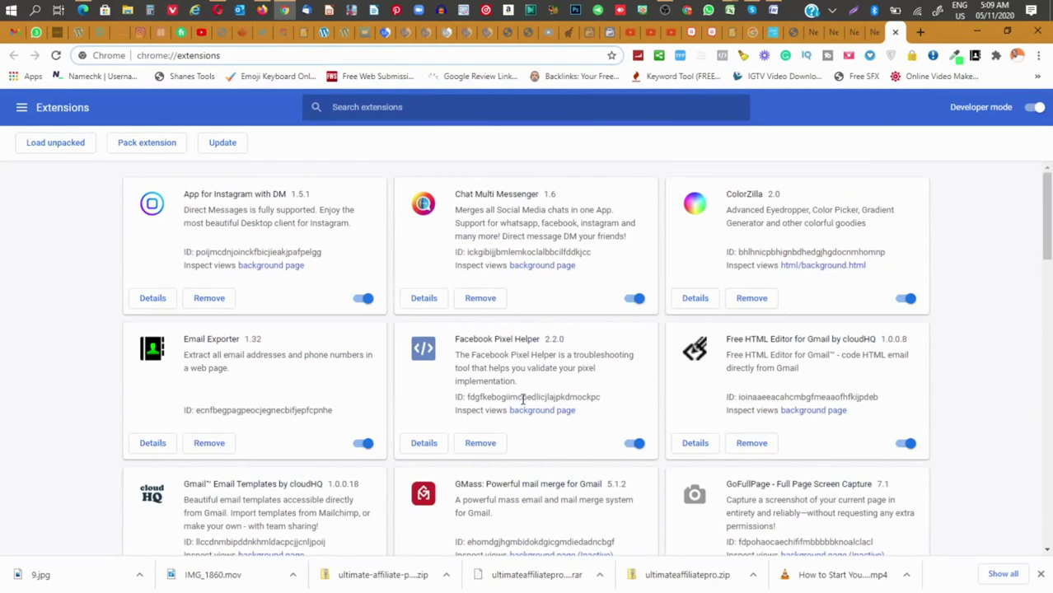
pyautogui.scroll(-2, 565, 270)
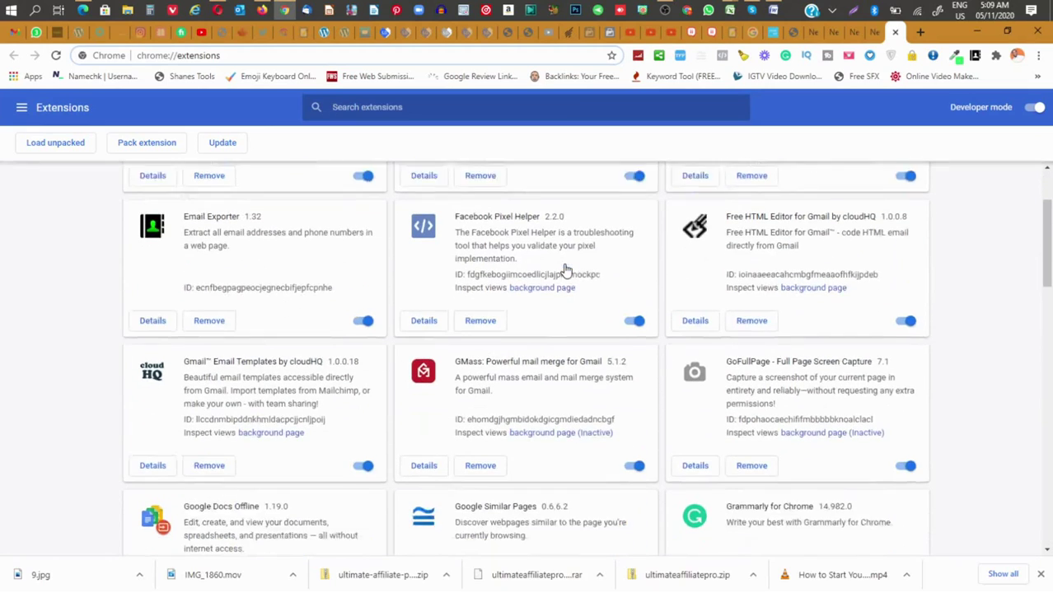
pyautogui.scroll(-2, 565, 270)
pyautogui.scroll(-1, 565, 270)
pyautogui.scroll(1, 565, 271)
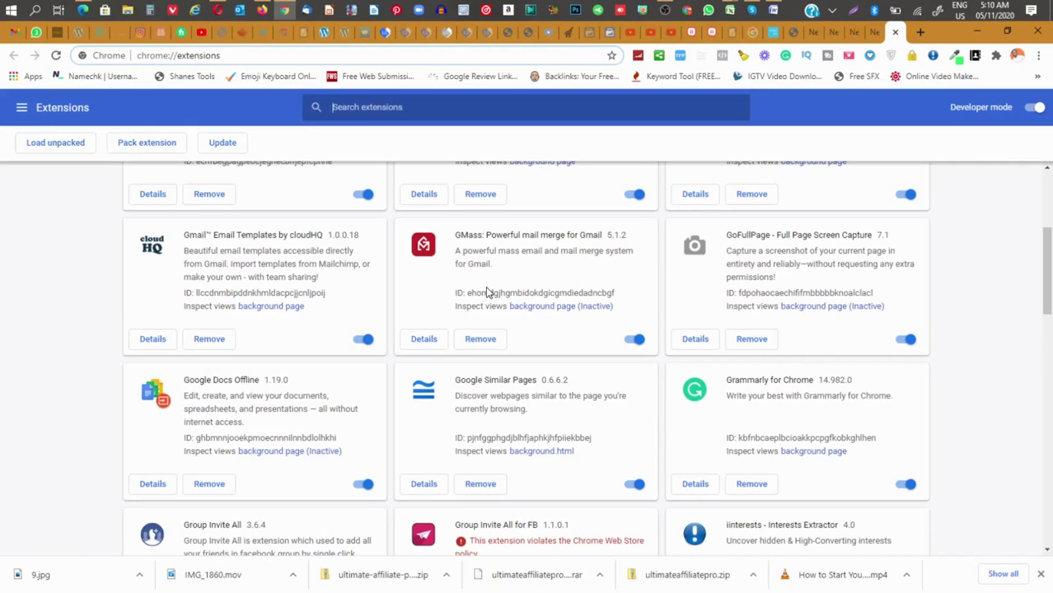
# Open the Chrome Web Store from the extensions page and search it for "gmass powerful mail"
pyautogui.click(20, 108)
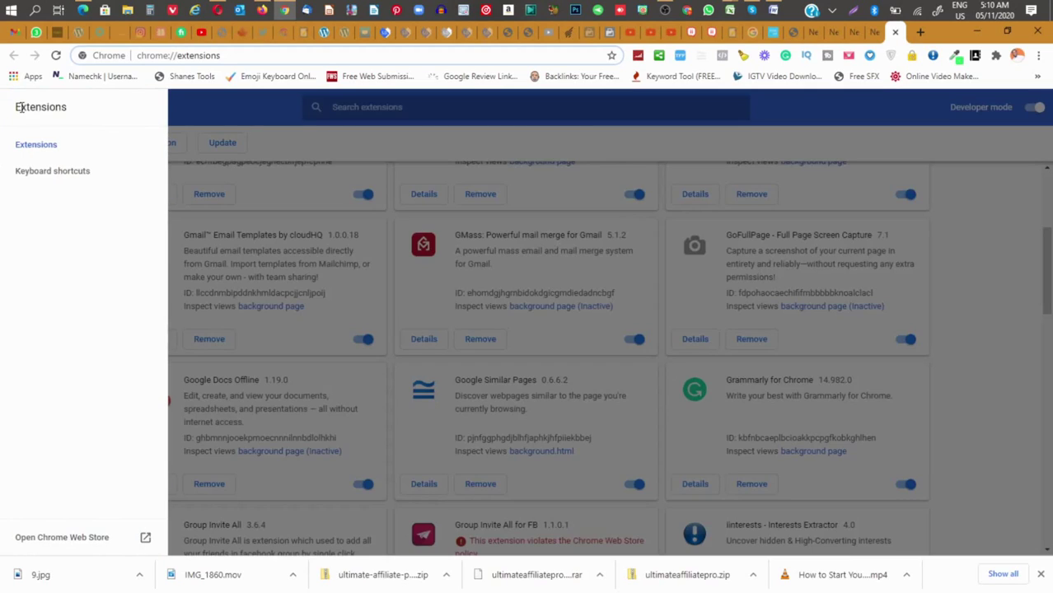
pyautogui.click(87, 538)
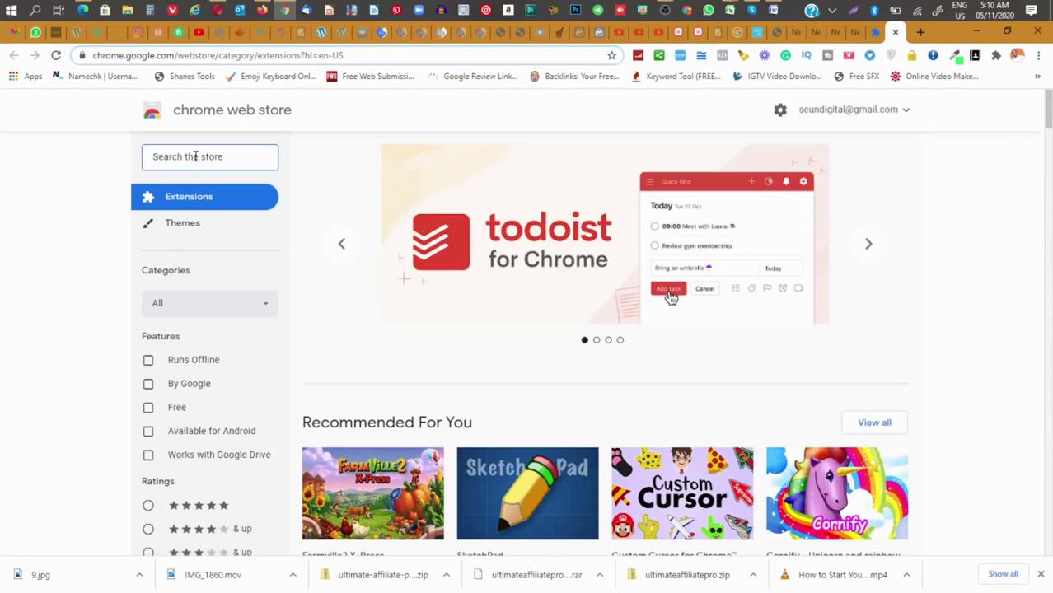
pyautogui.write('GMass')
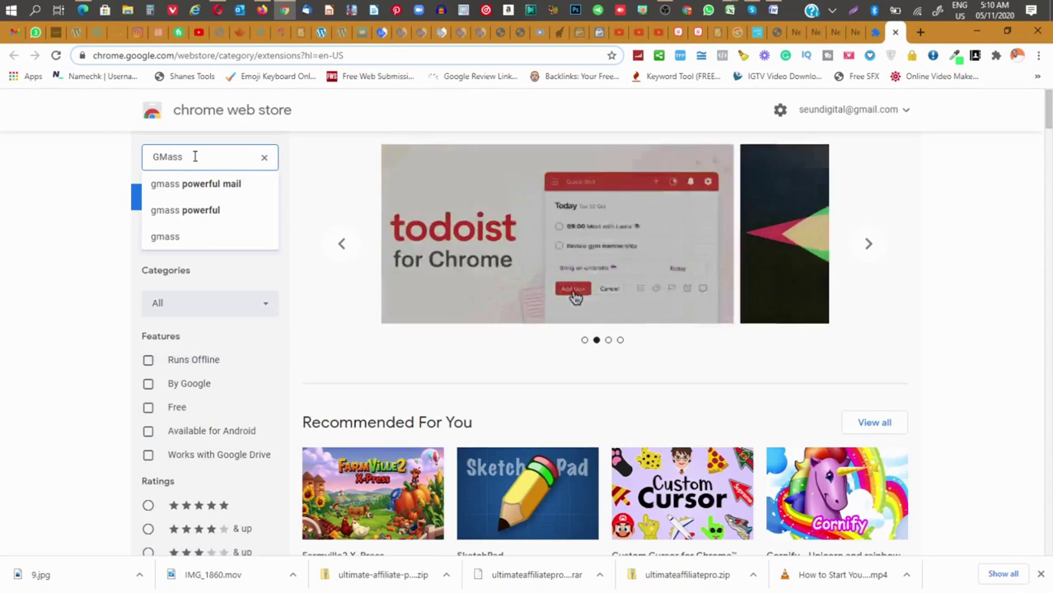
pyautogui.click(188, 185)
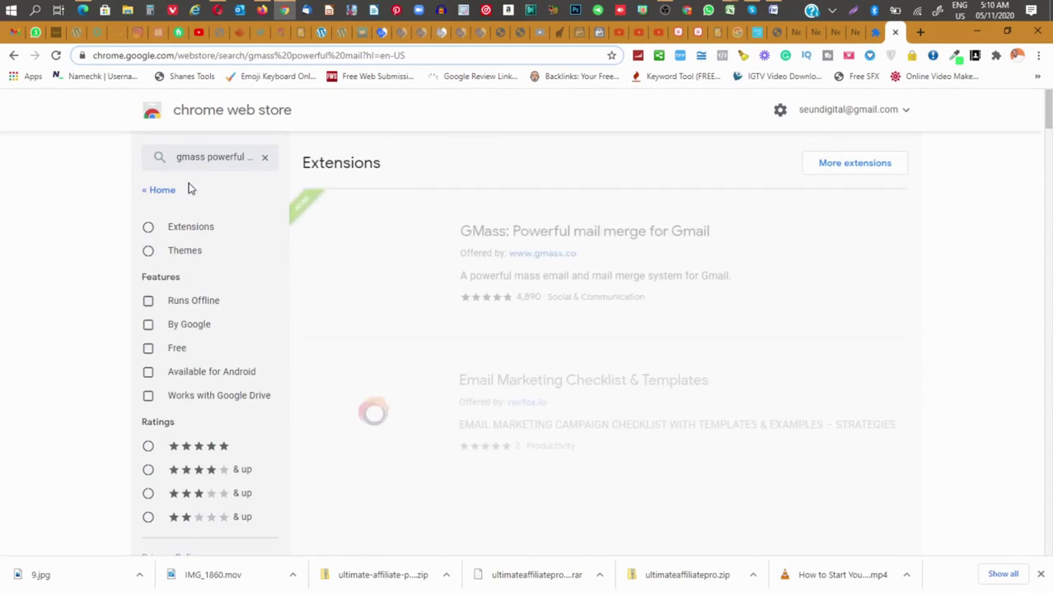
# Open the GMass: Powerful mail merge for Gmail listing from the results and highlight the word GMass in its title
pyautogui.scroll(-2, 527, 287)
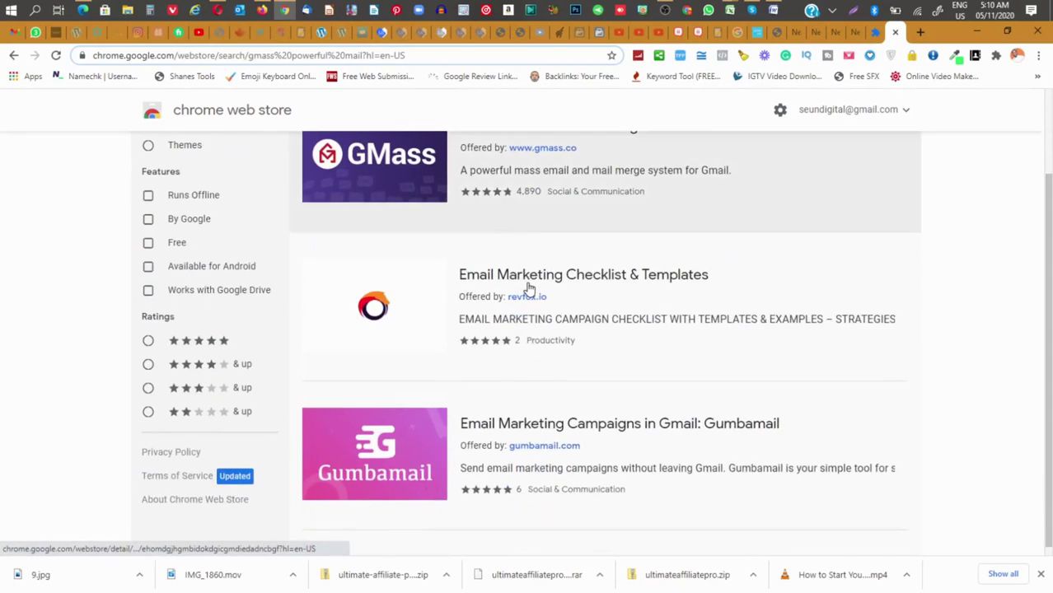
pyautogui.scroll(2, 528, 287)
pyautogui.click(616, 247)
pyautogui.doubleClick(303, 203)
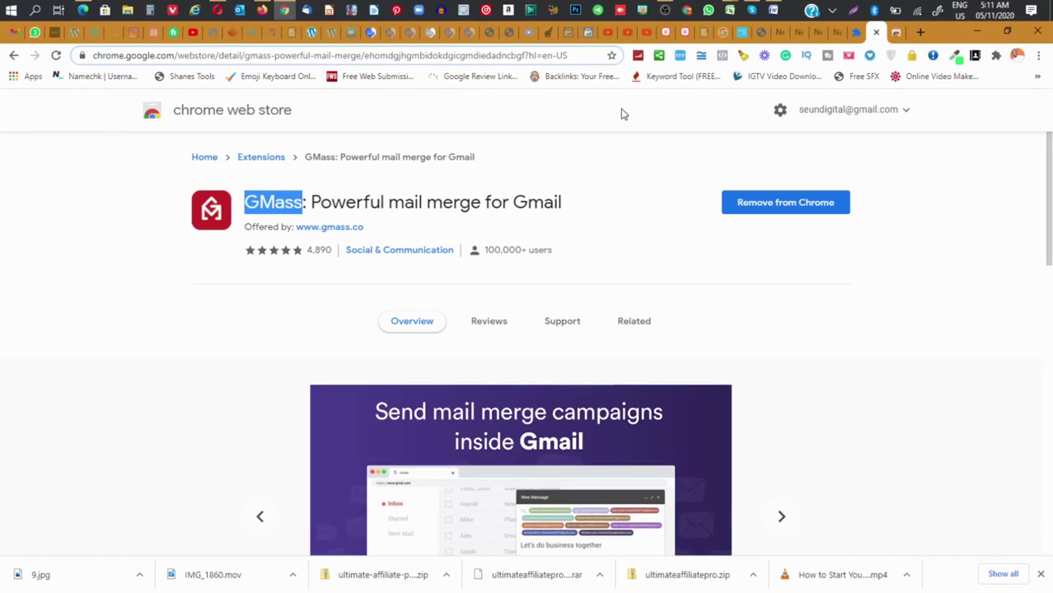
# Return to Chrome's extensions page, open the Chrome Web Store from it and search for "GMass"
pyautogui.click(1039, 55)
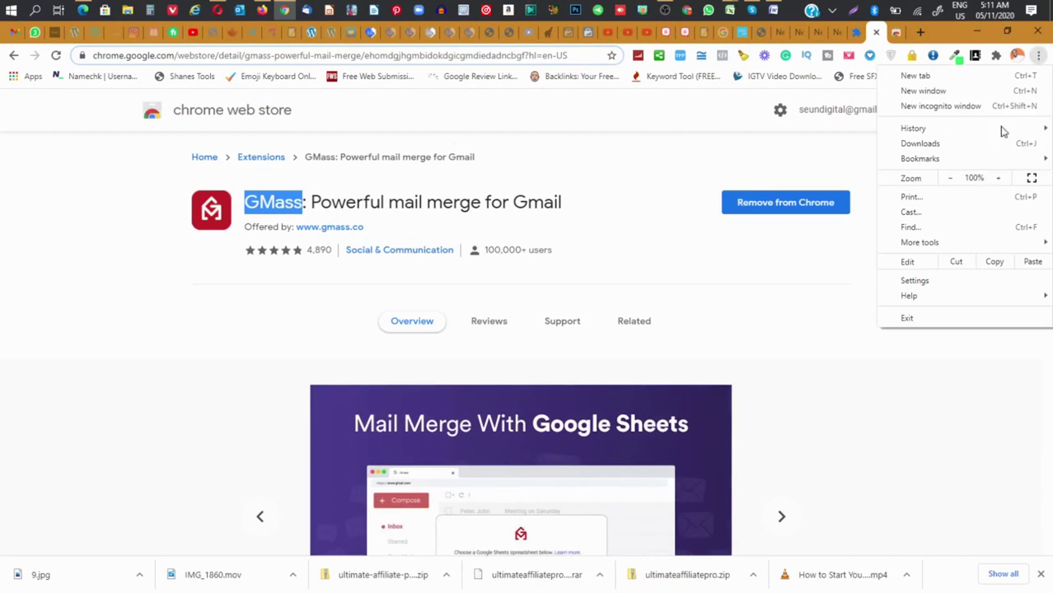
pyautogui.moveTo(938, 244)
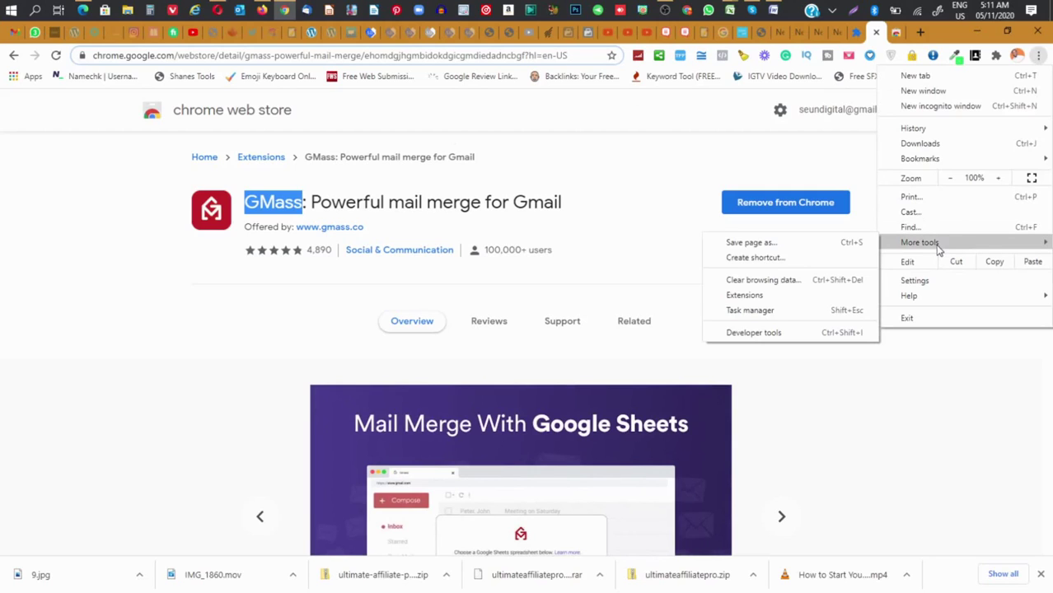
pyautogui.click(736, 295)
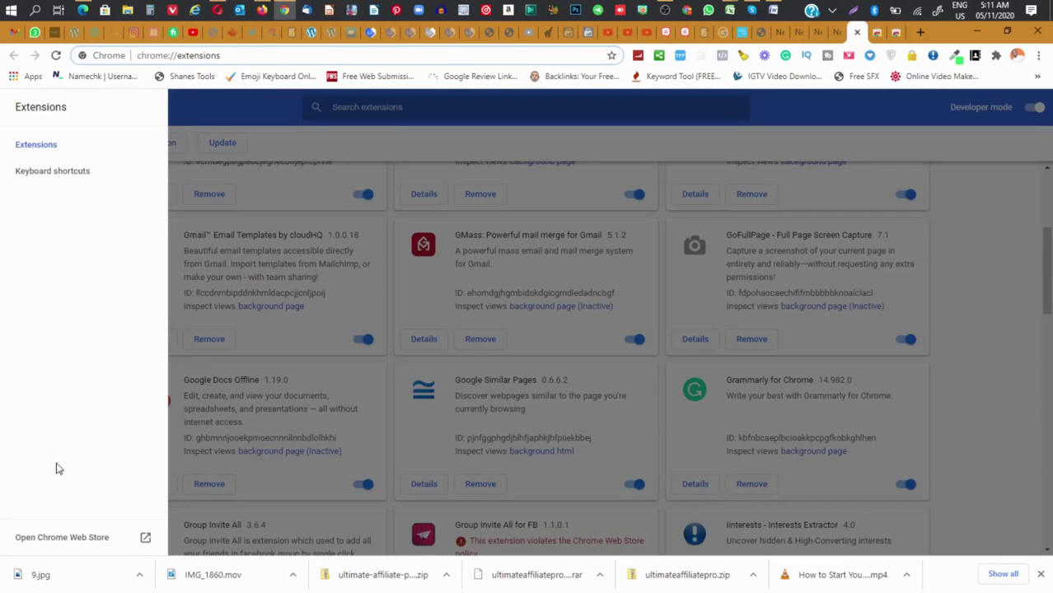
pyautogui.click(76, 541)
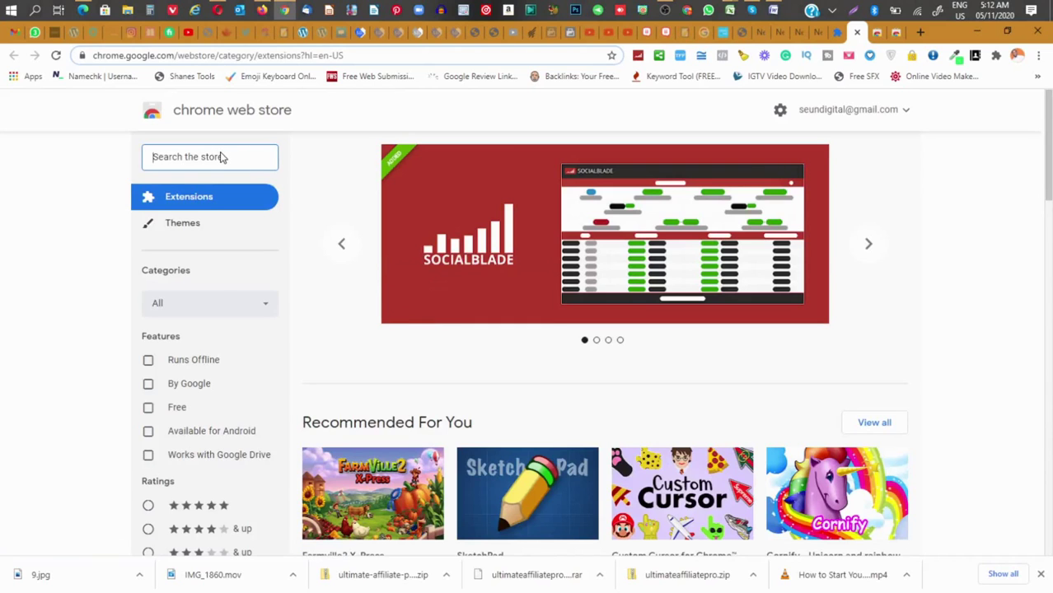
pyautogui.write('GMass')
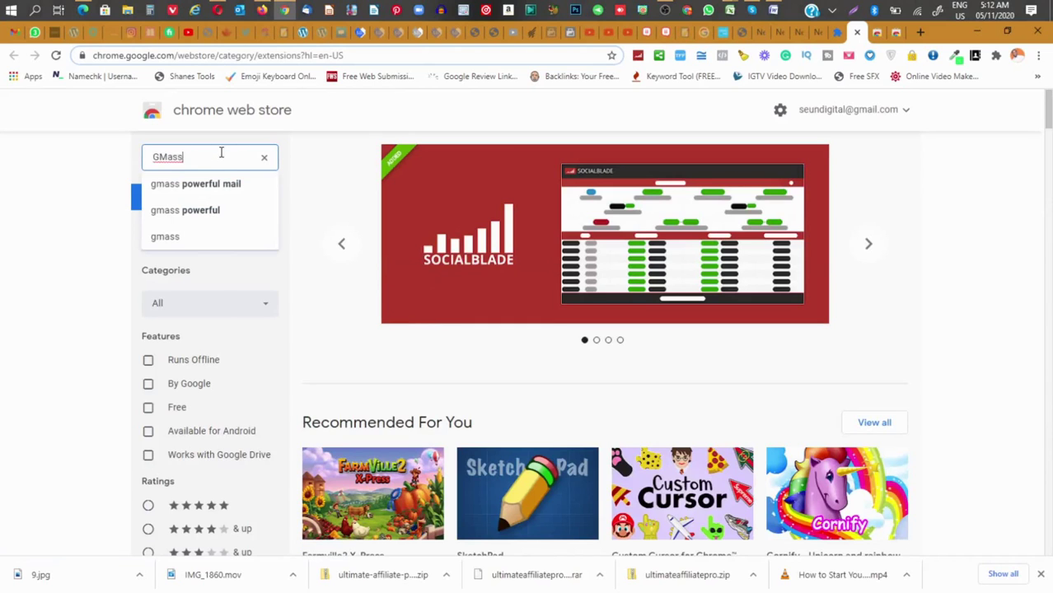
pyautogui.press('Return')
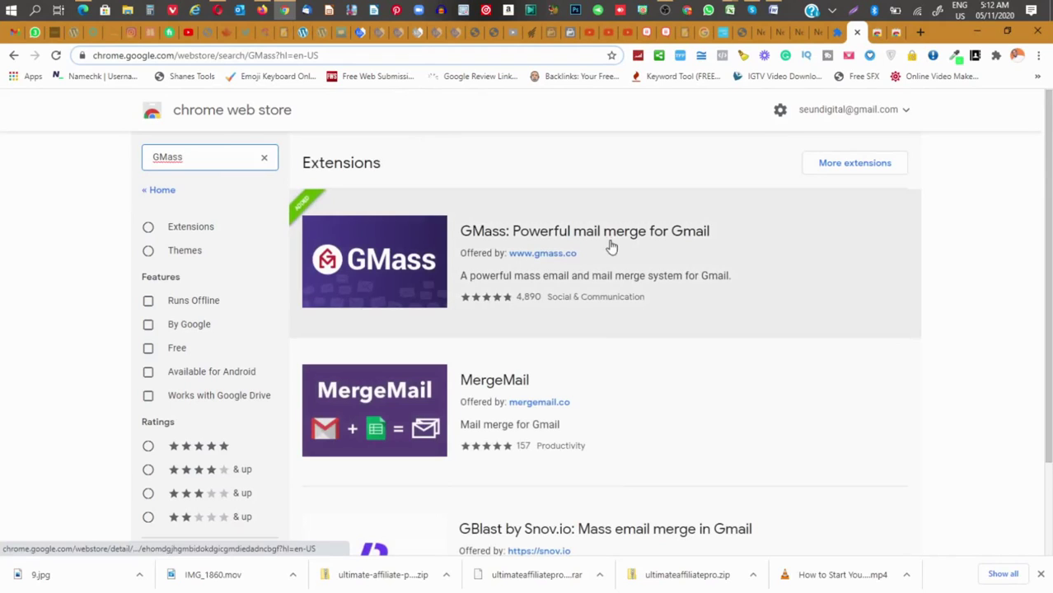
# Open the GMass extension's store page from the search results and look over its overview
pyautogui.click(618, 244)
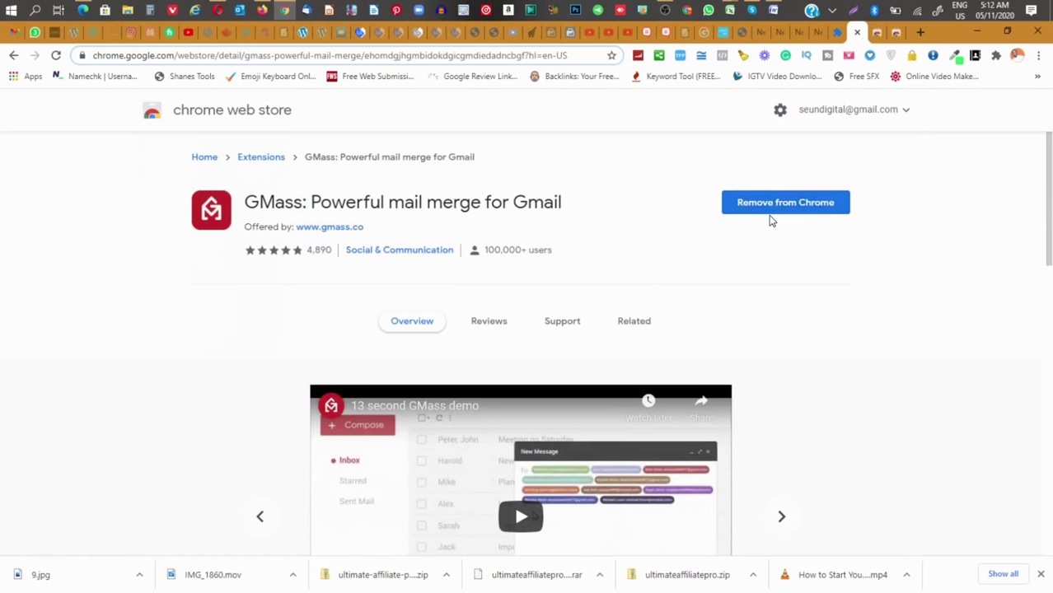
pyautogui.scroll(-5, 765, 301)
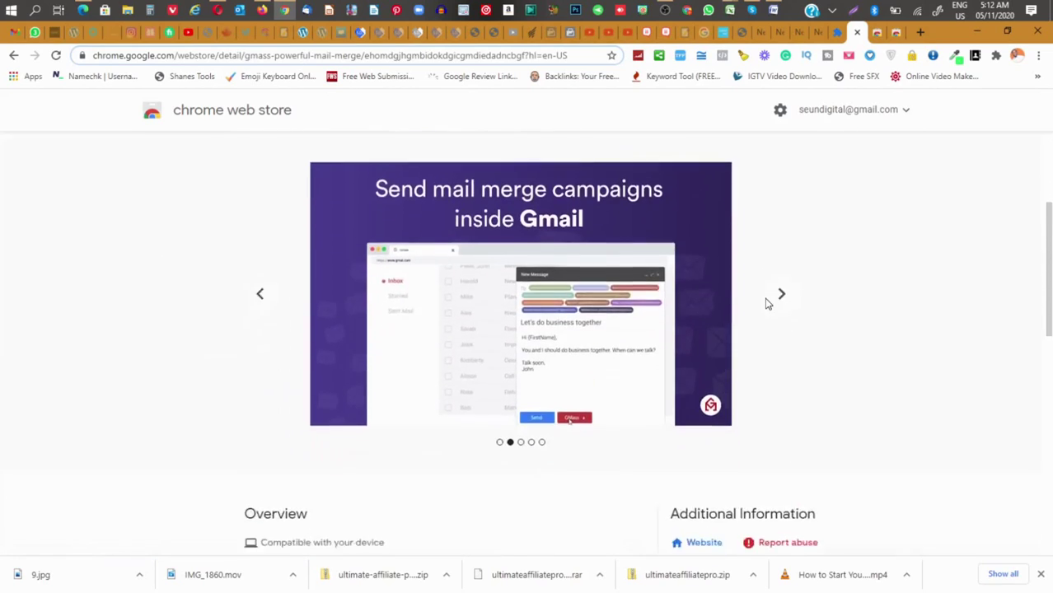
pyautogui.scroll(-5, 767, 303)
pyautogui.scroll(10, 767, 304)
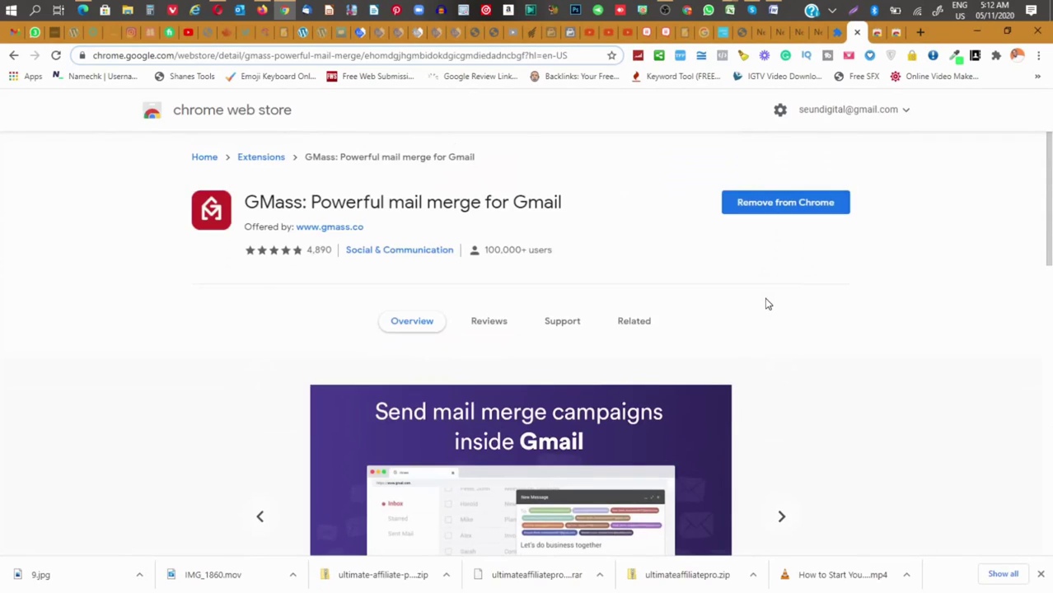
# Close the duplicate Chrome Web Store tabs, keeping only one GMass listing page open
pyautogui.click(879, 33)
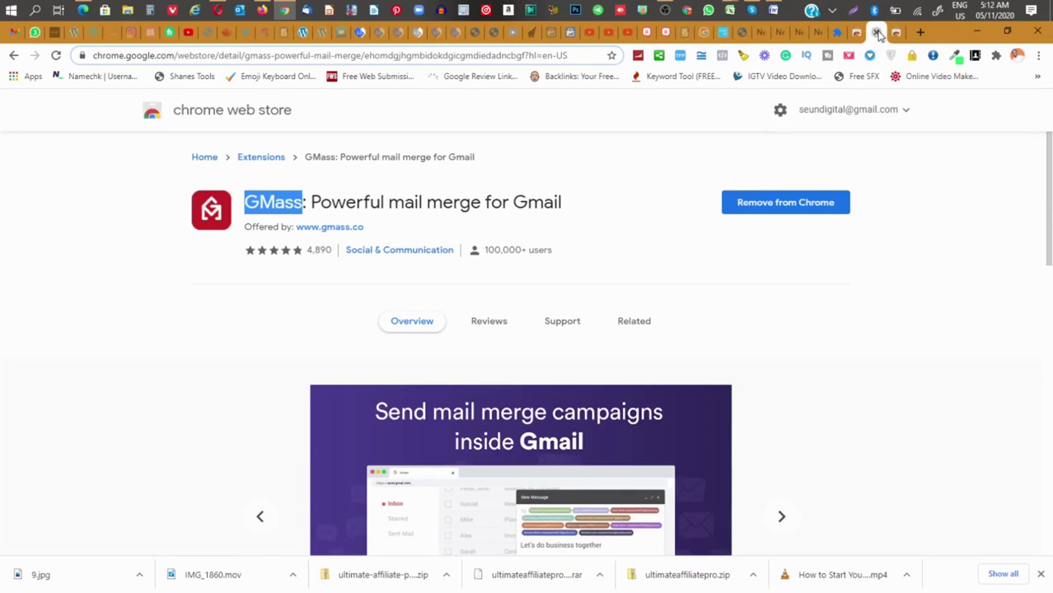
pyautogui.click(878, 32)
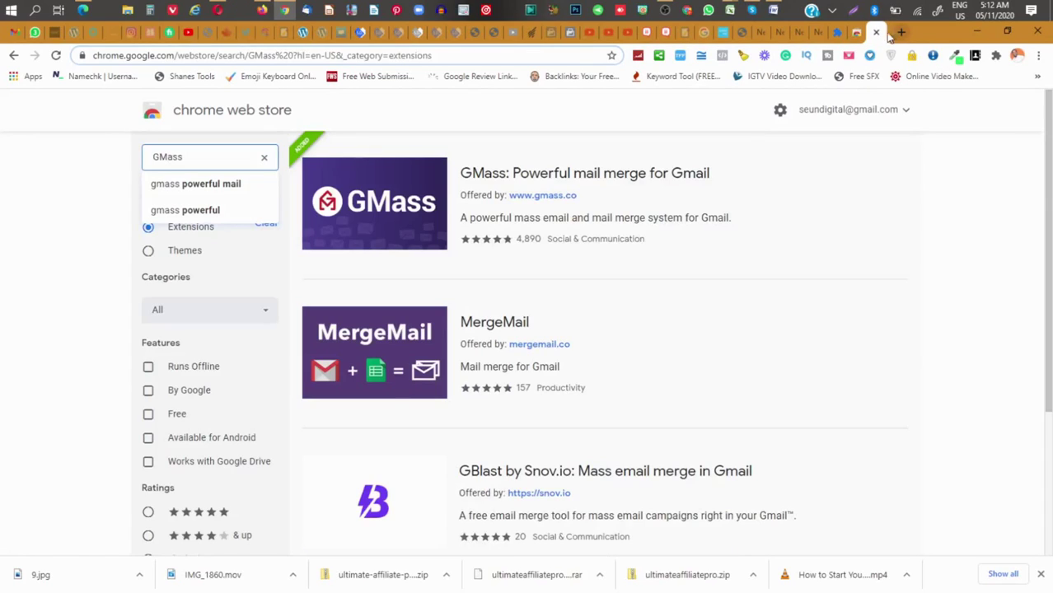
pyautogui.click(14, 55)
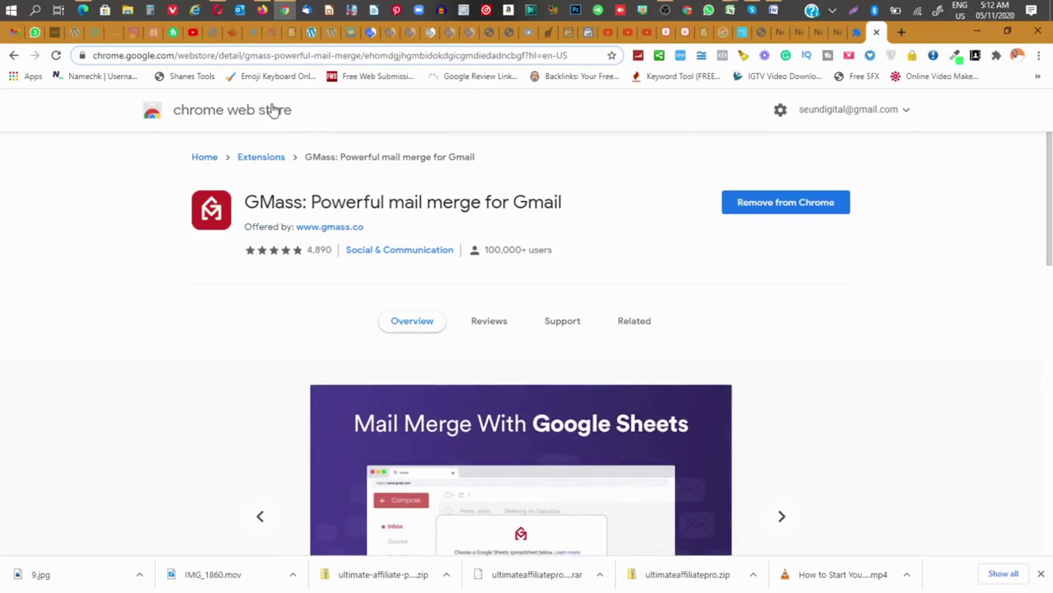
# Switch to the Gmail inbox and look through the GMass labels, from GMass Auto Followup to GMass Scheduled
pyautogui.click(13, 35)
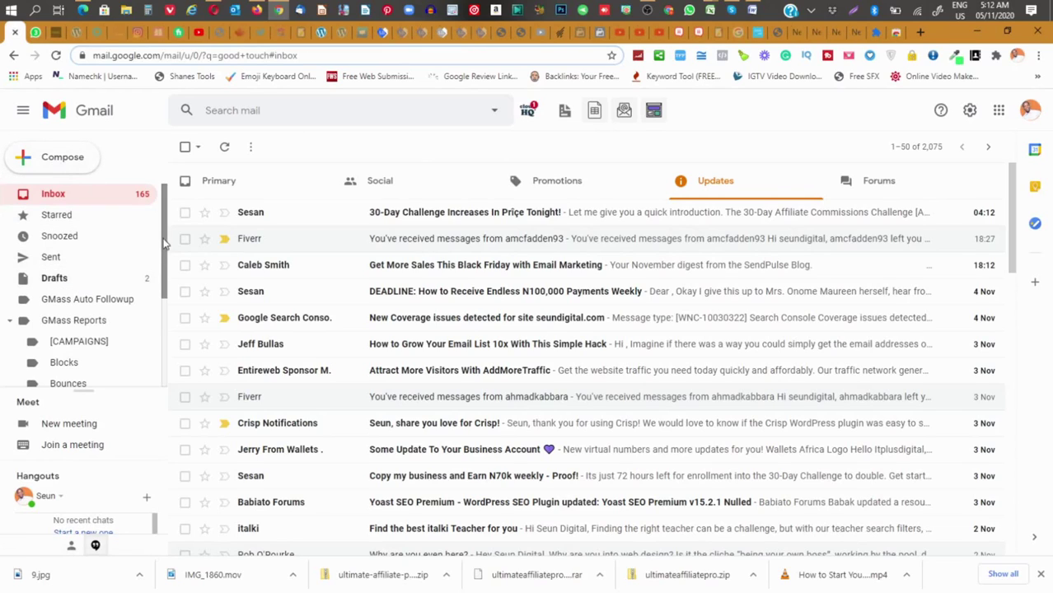
pyautogui.scroll(-1, 167, 253)
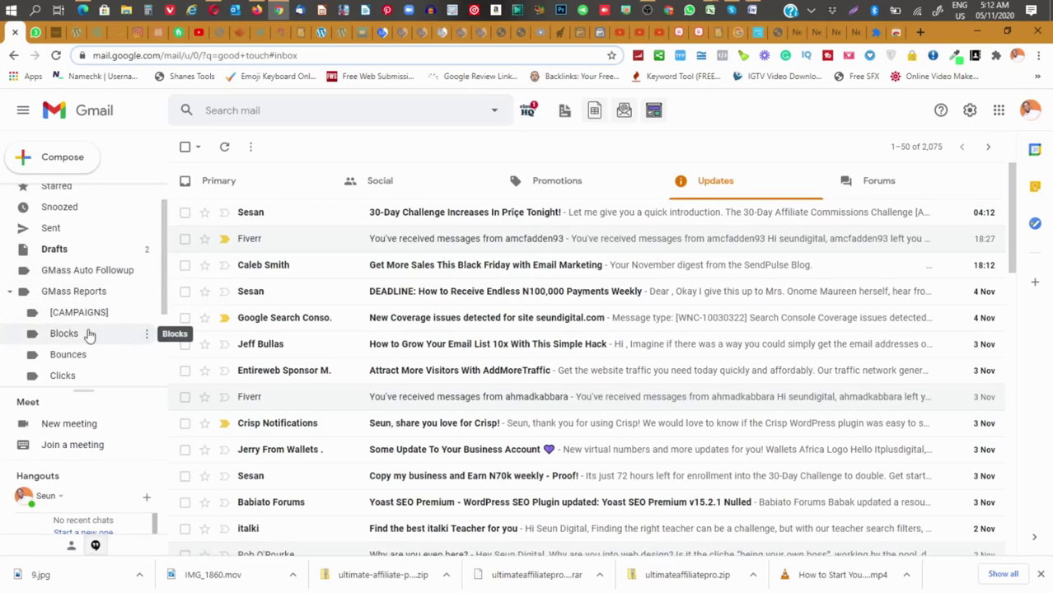
pyautogui.scroll(-2, 56, 319)
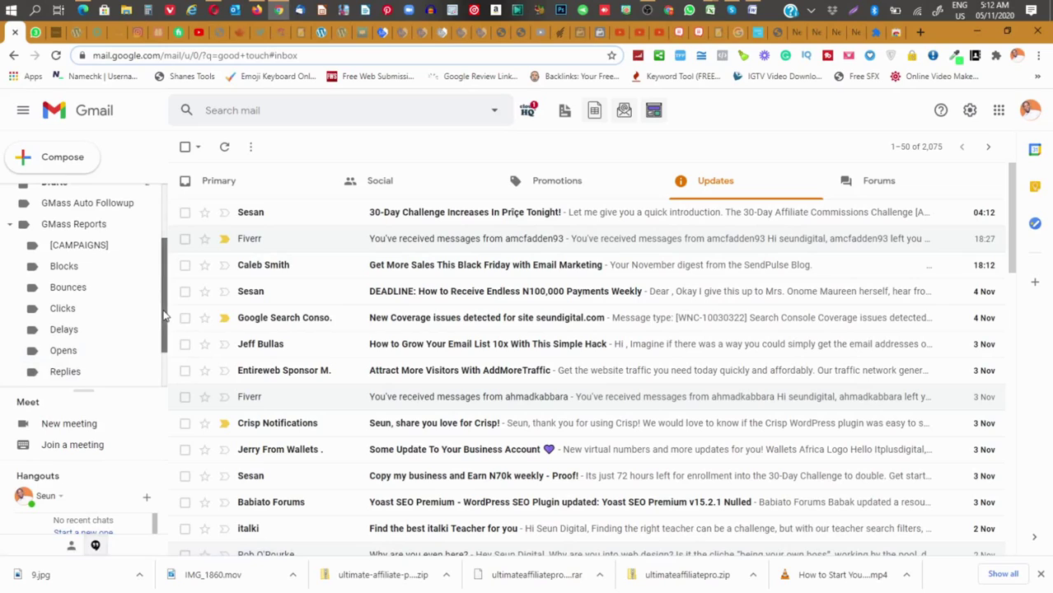
pyautogui.scroll(-1, 164, 316)
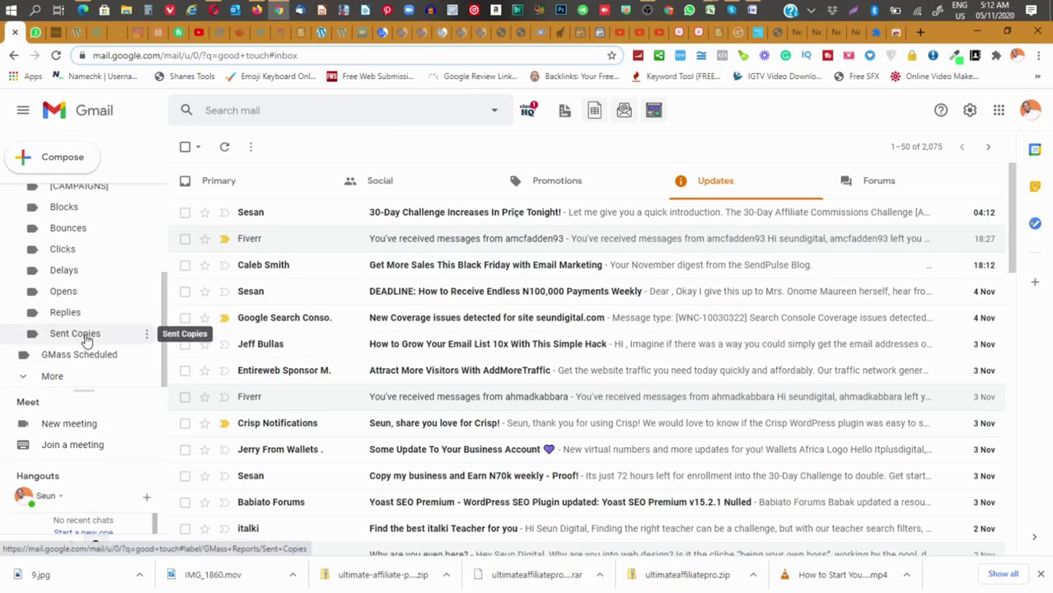
pyautogui.click(71, 381)
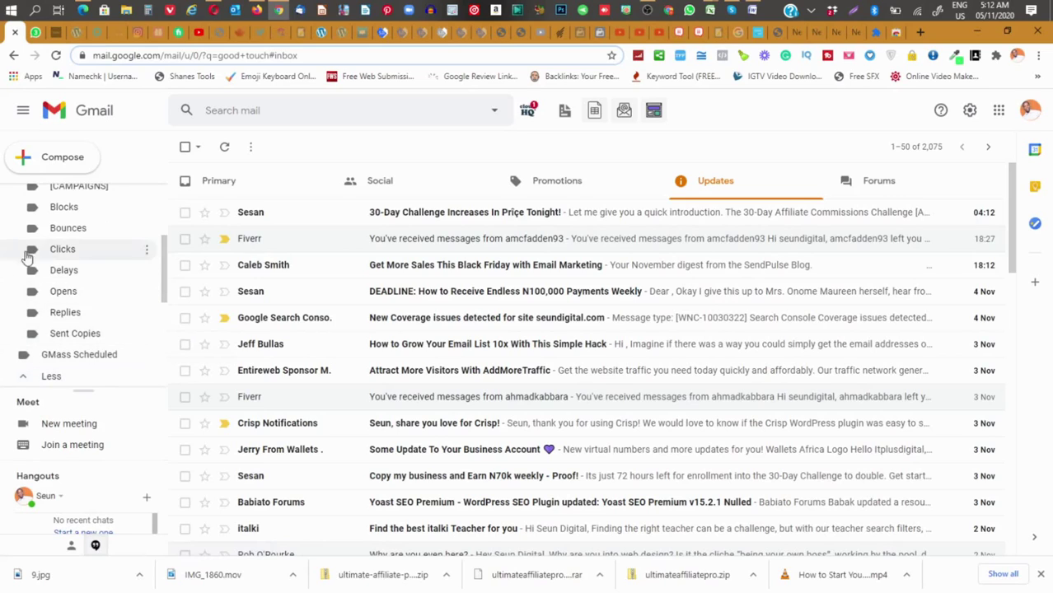
pyautogui.moveTo(158, 297); pyautogui.dragTo(154, 239)
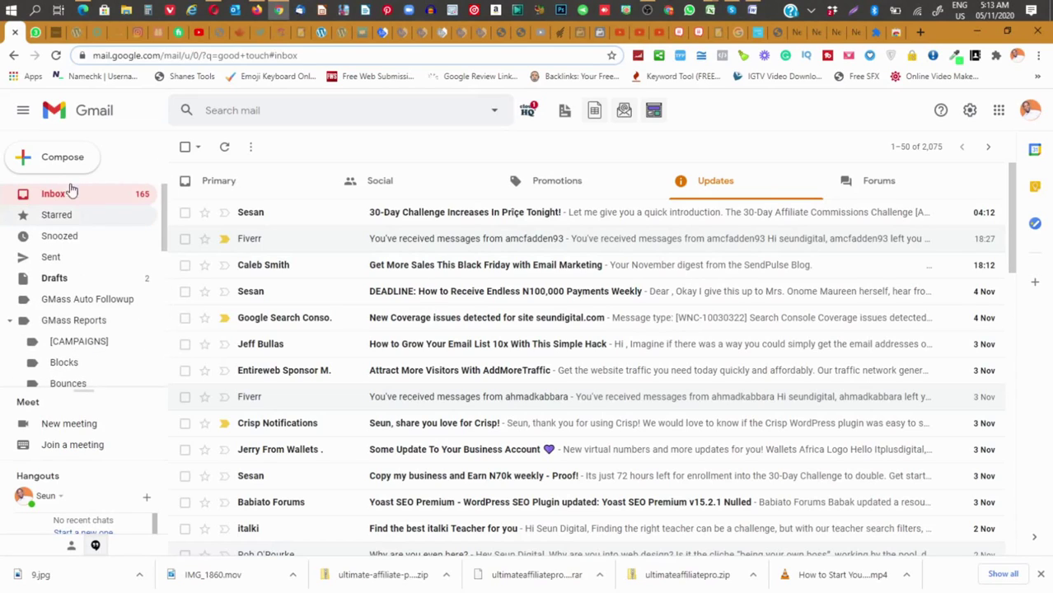
# Start a new message from the inbox and add four recipient entries using the two suggested contacts
pyautogui.click(43, 201)
pyautogui.click(52, 158)
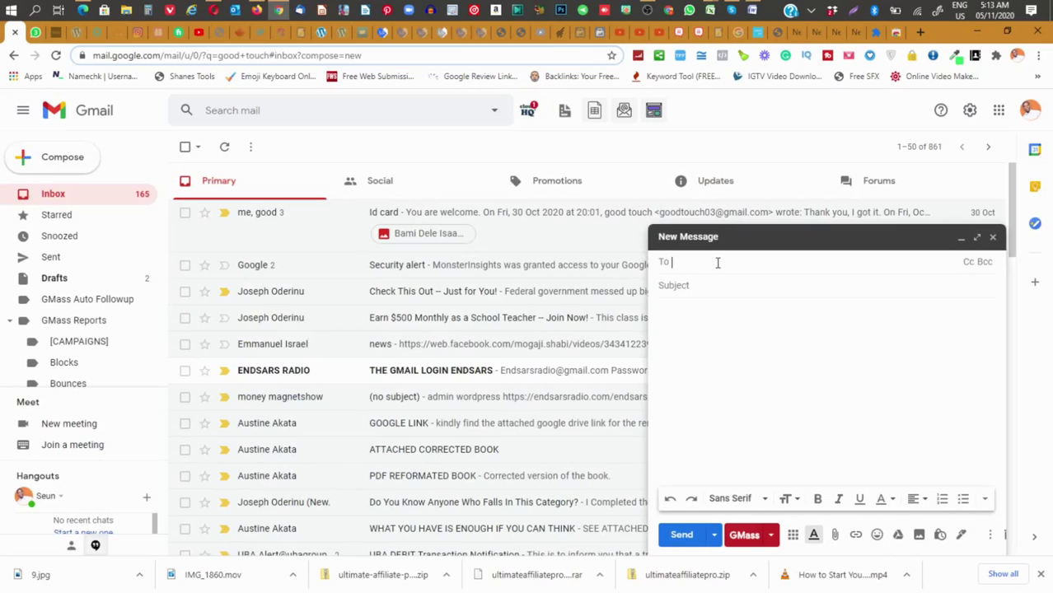
pyautogui.write('afola')
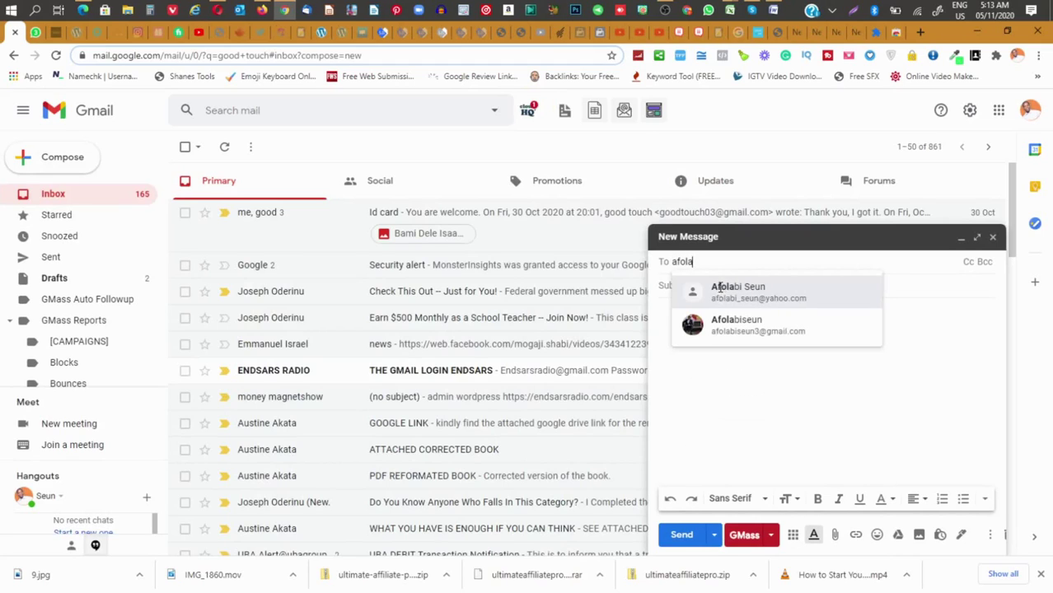
pyautogui.click(720, 287)
pyautogui.write('afola')
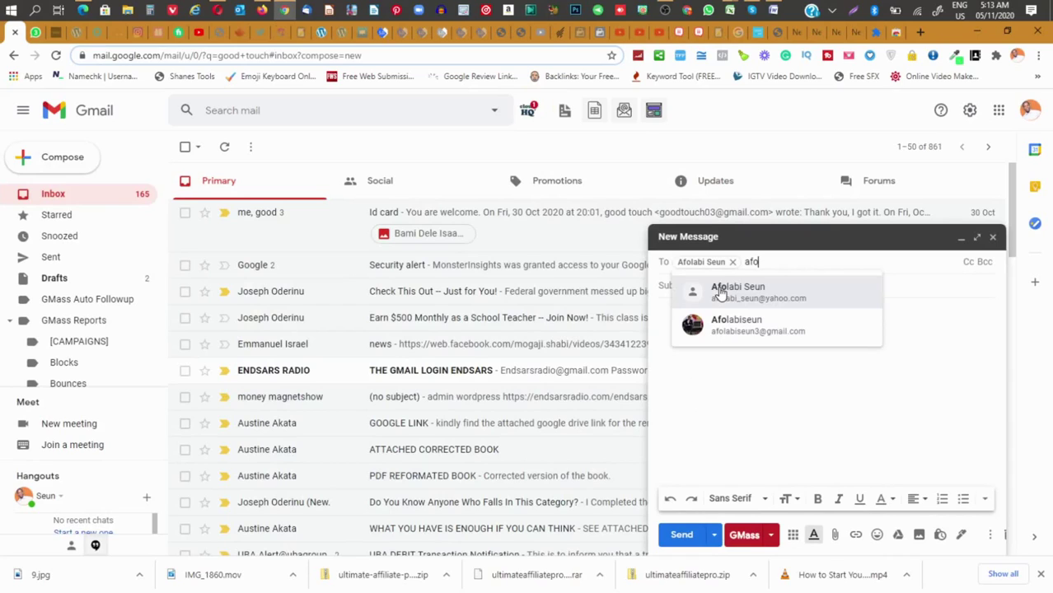
pyautogui.click(734, 329)
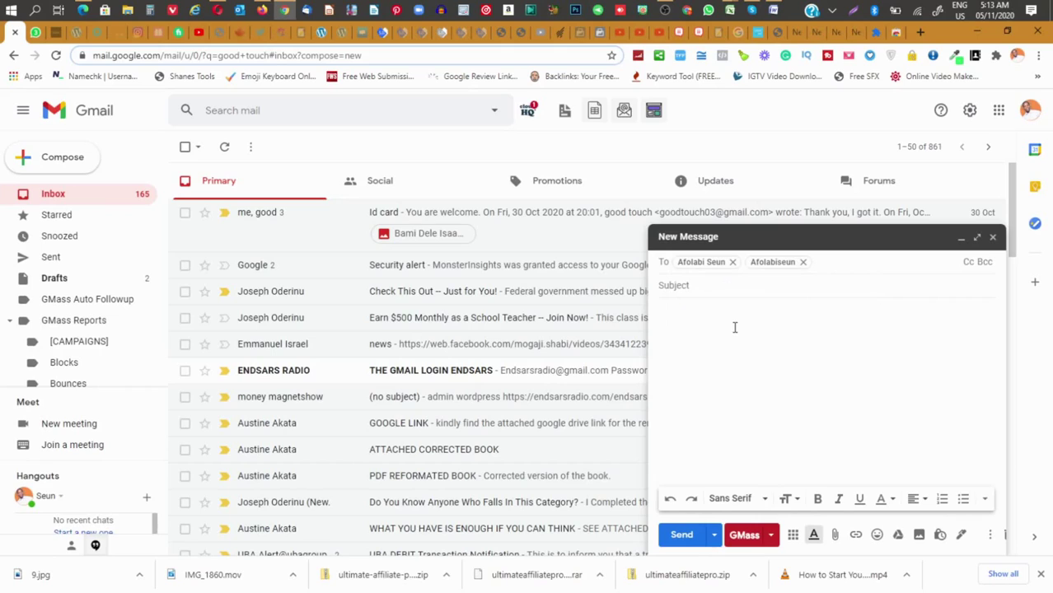
pyautogui.write('afola')
pyautogui.press('BackSpace')
pyautogui.press('BackSpace')
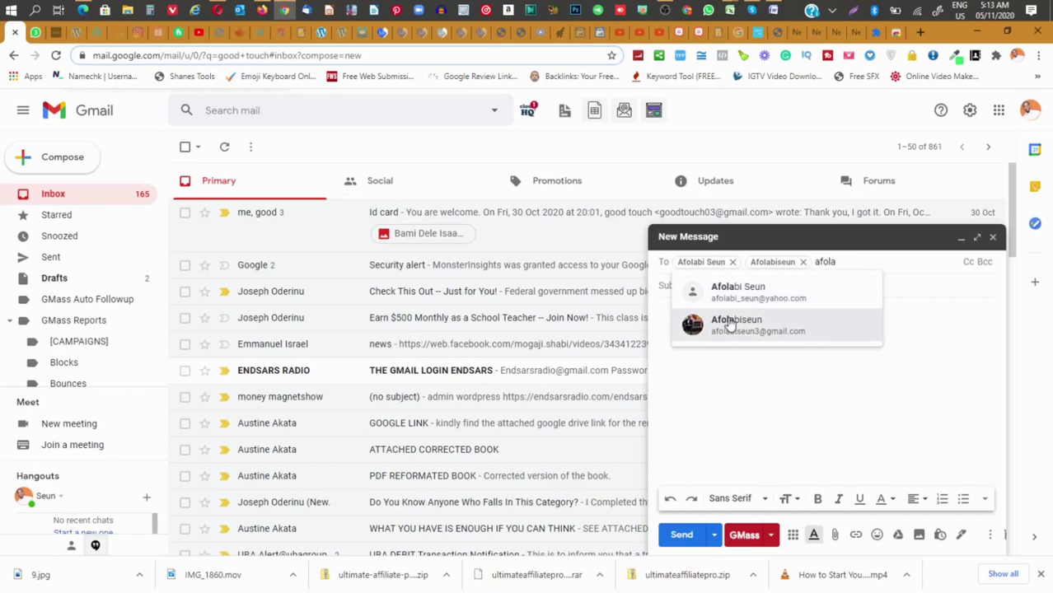
pyautogui.click(733, 330)
pyautogui.write('afola')
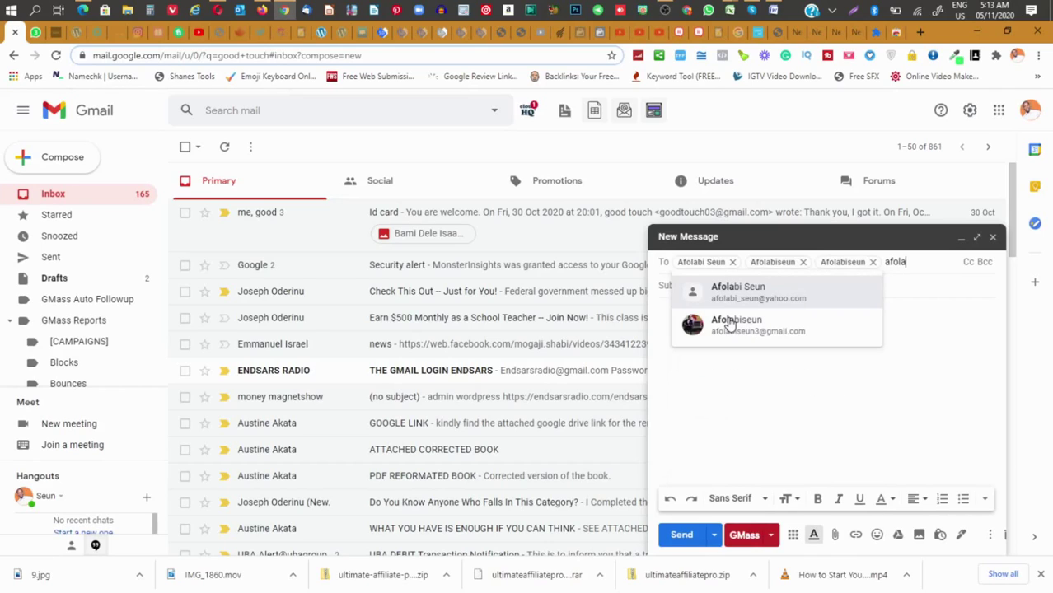
pyautogui.click(759, 330)
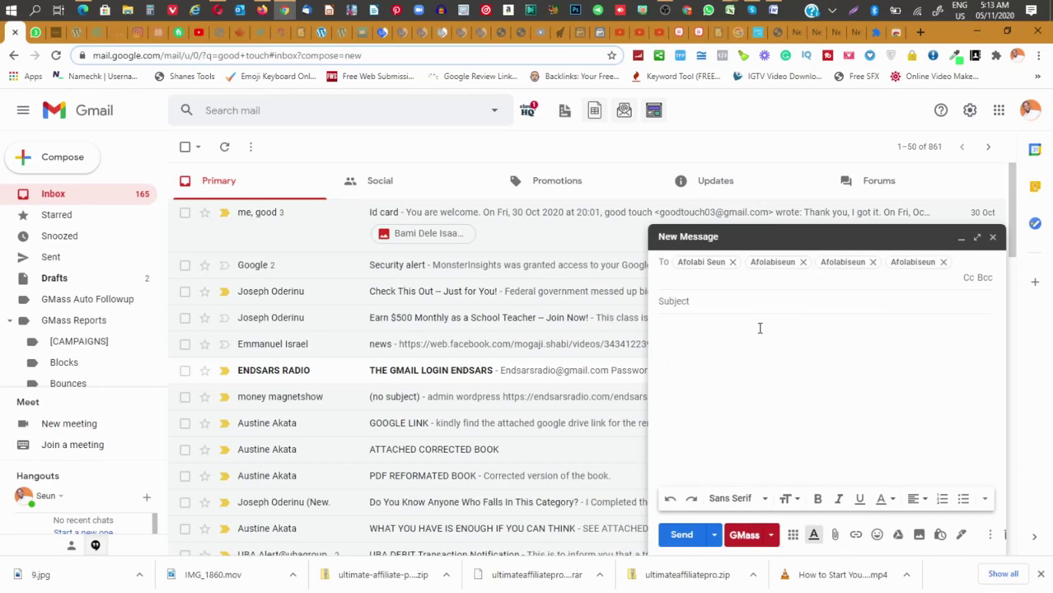
# Set the subject to "Hi friend" and fill the message body with the full email text copied from the Benchmark campaign preview
pyautogui.click(722, 300)
pyautogui.write('Hi friend')
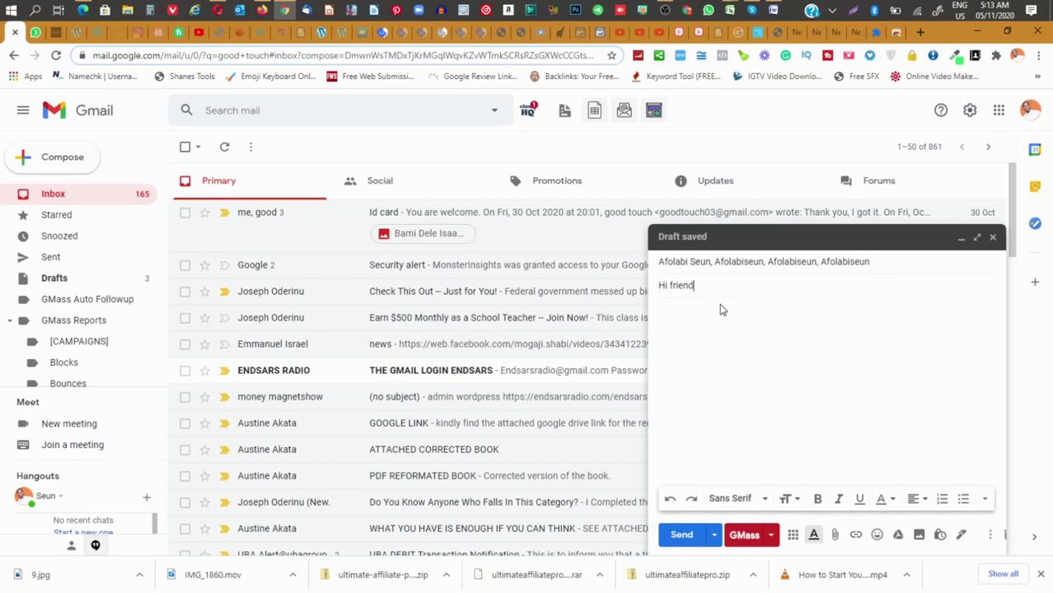
pyautogui.click(697, 310)
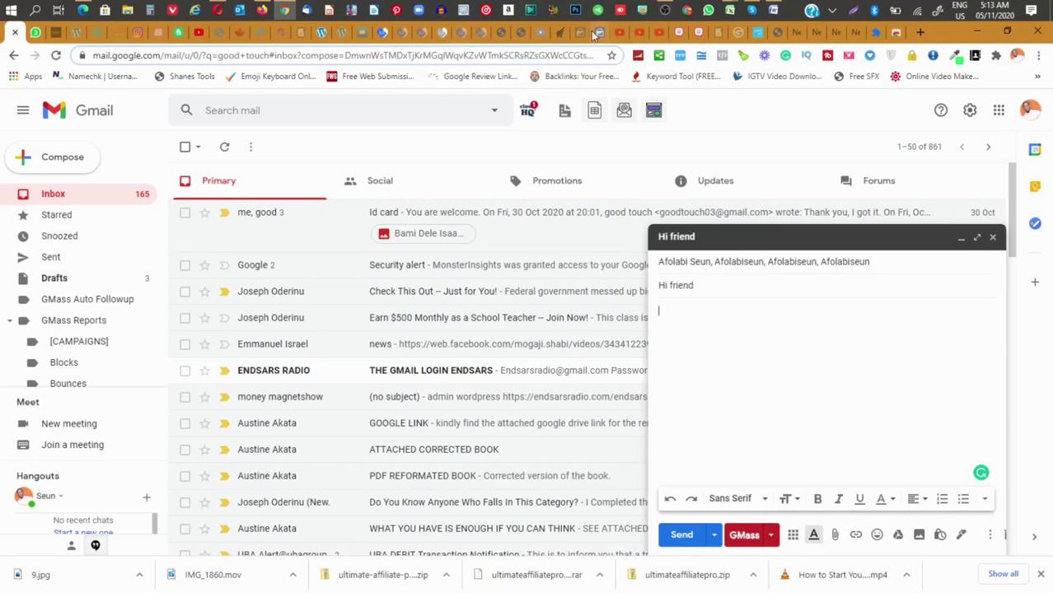
pyautogui.click(560, 33)
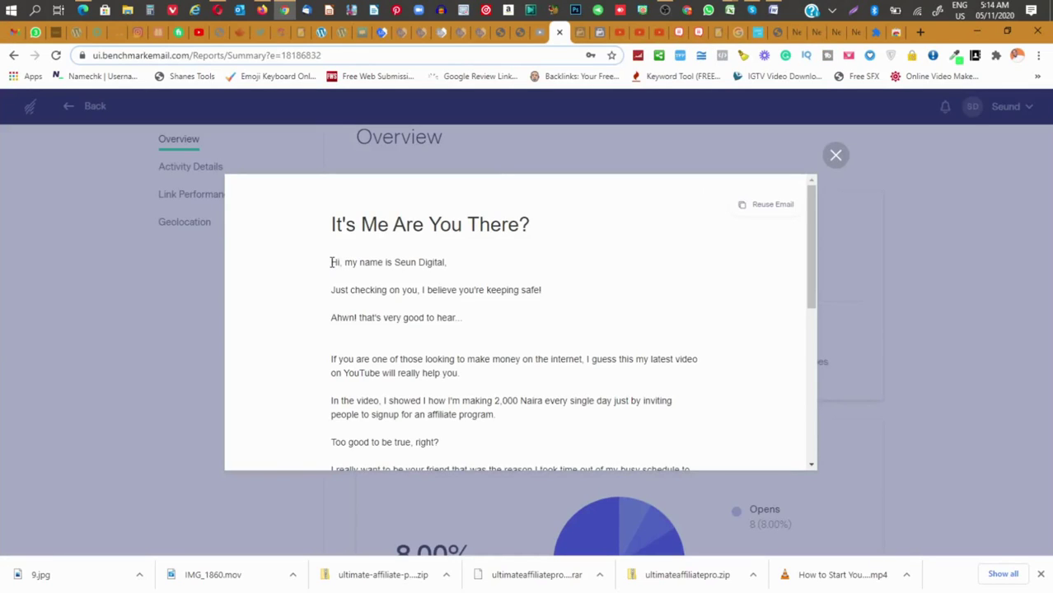
pyautogui.moveTo(328, 262); pyautogui.dragTo(403, 290)
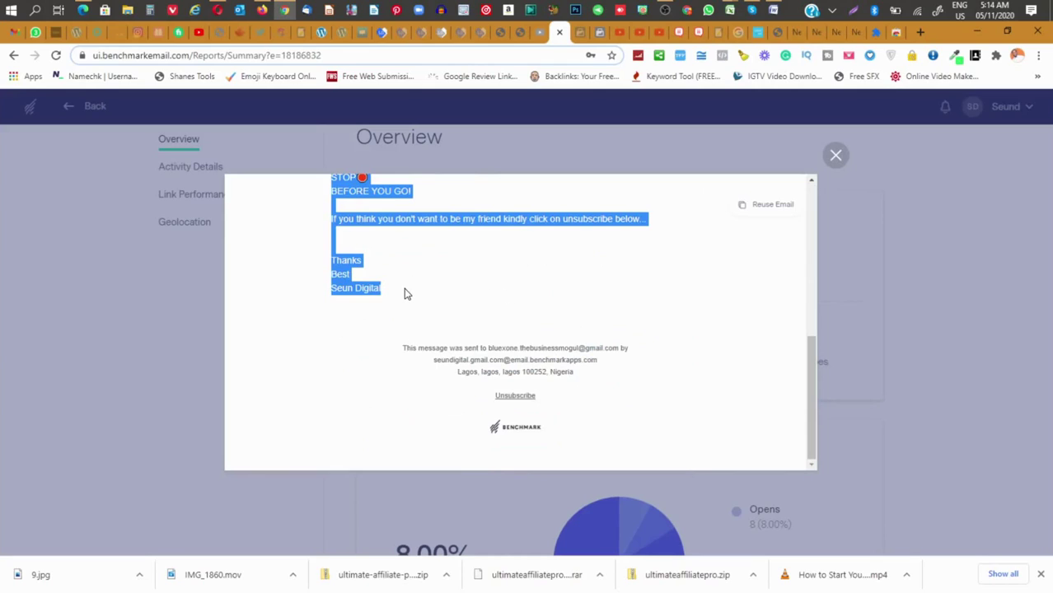
pyautogui.click(12, 33)
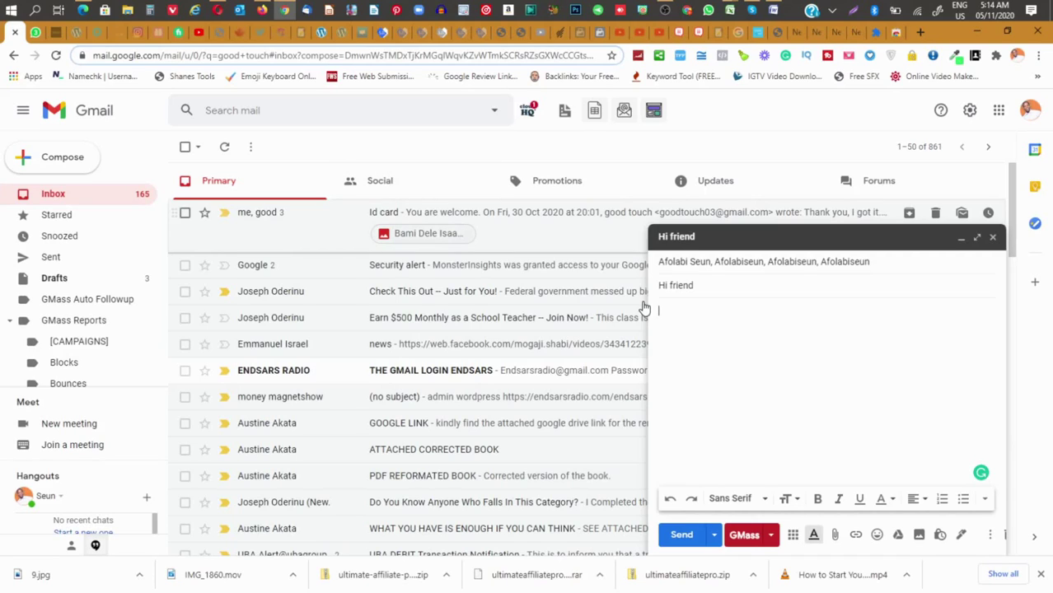
pyautogui.hotkey('ctrl', 'v')
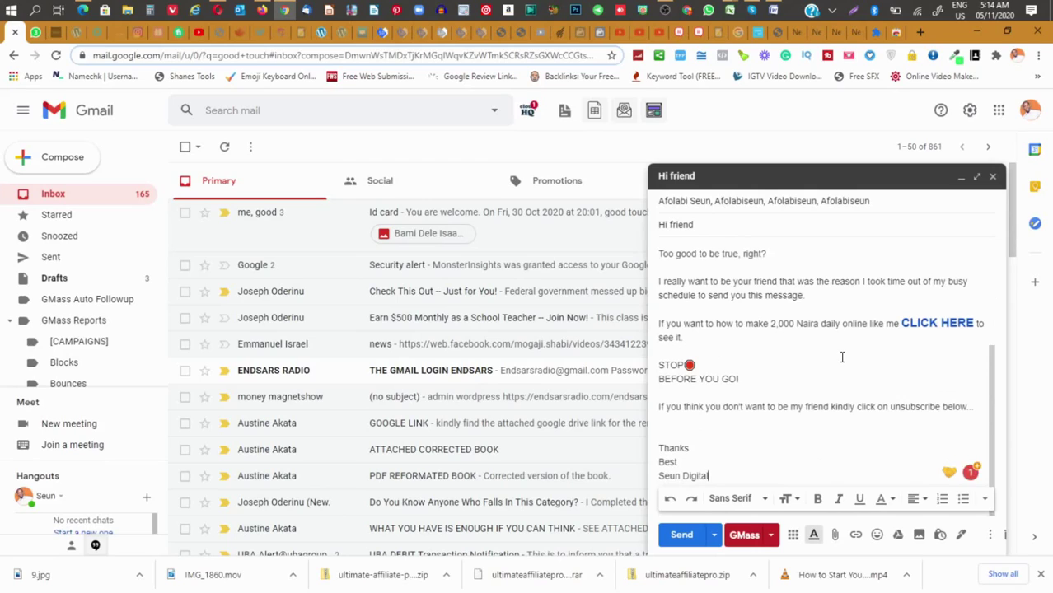
pyautogui.scroll(3, 842, 357)
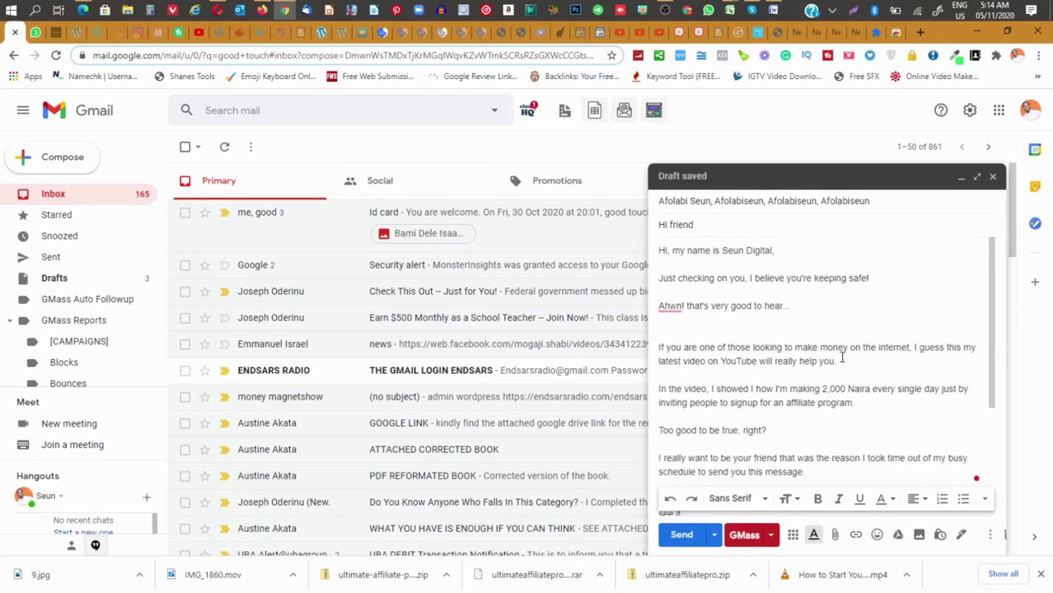
# Remove all four recipients from the draft message
pyautogui.click(894, 200)
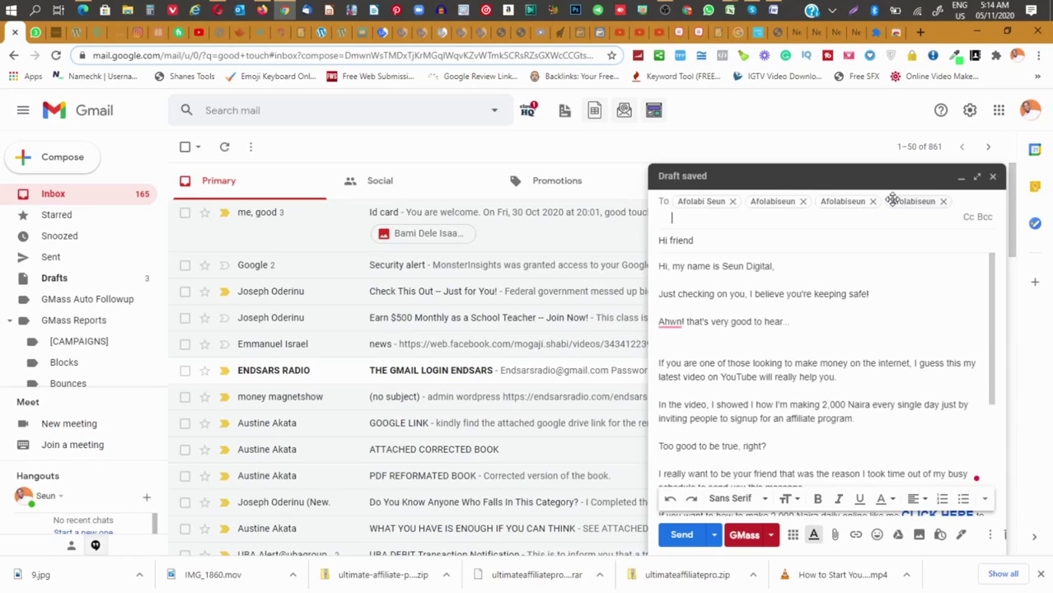
pyautogui.click(944, 202)
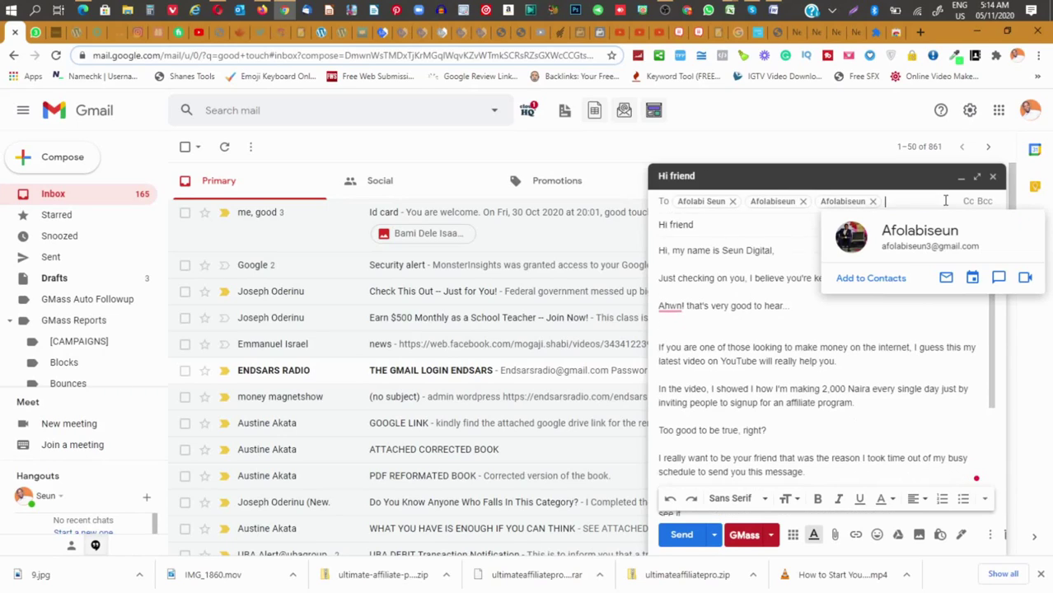
pyautogui.click(873, 201)
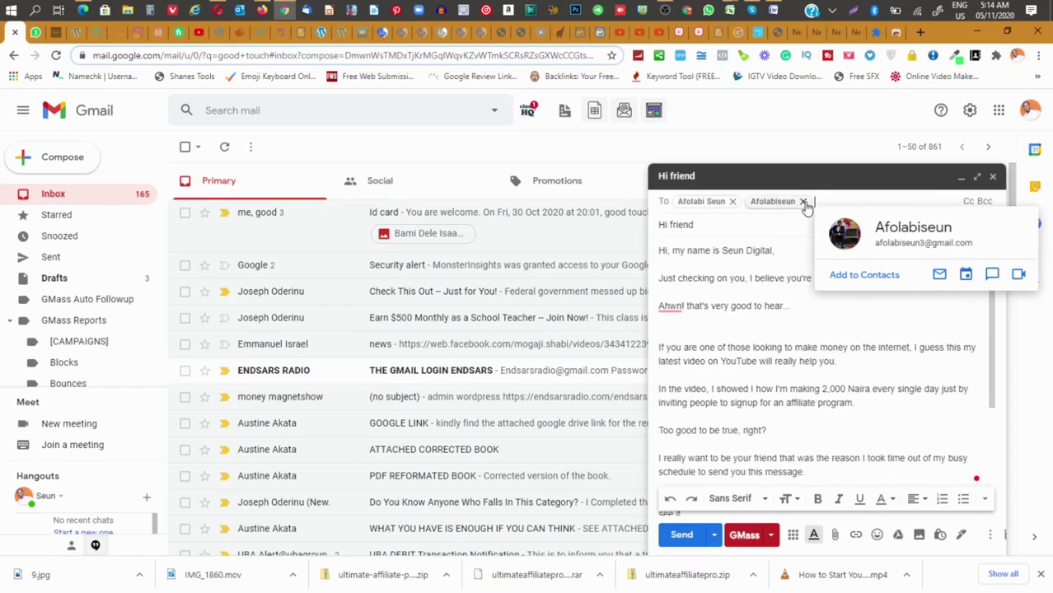
pyautogui.click(803, 201)
pyautogui.click(732, 201)
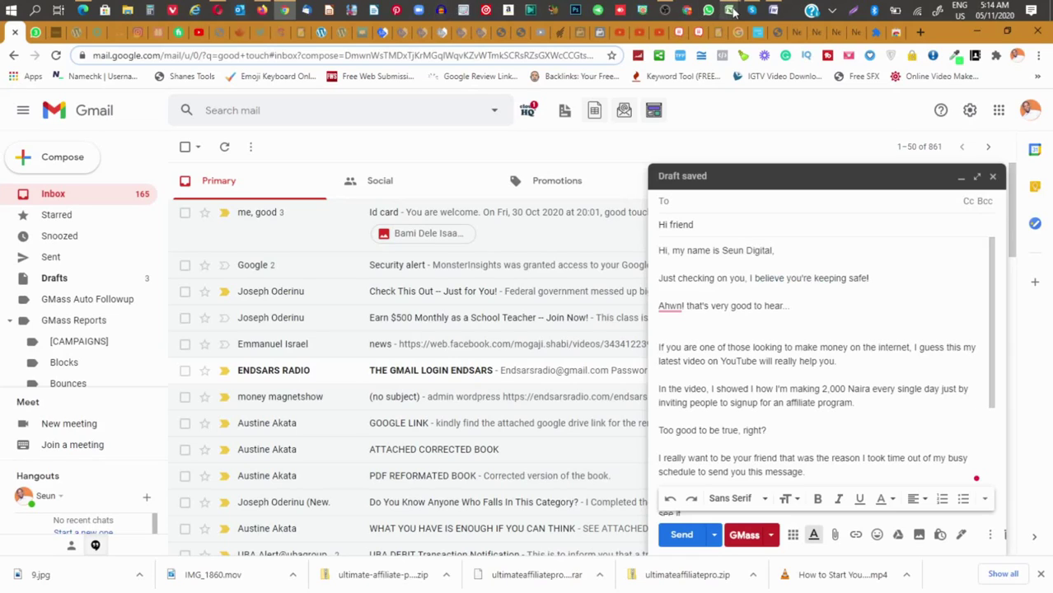
# Copy the email addresses in B2:B16 of the DIGITAL AFRICA workbook in Excel and paste them as the Gmail draft's recipients
pyautogui.moveTo(733, 12)
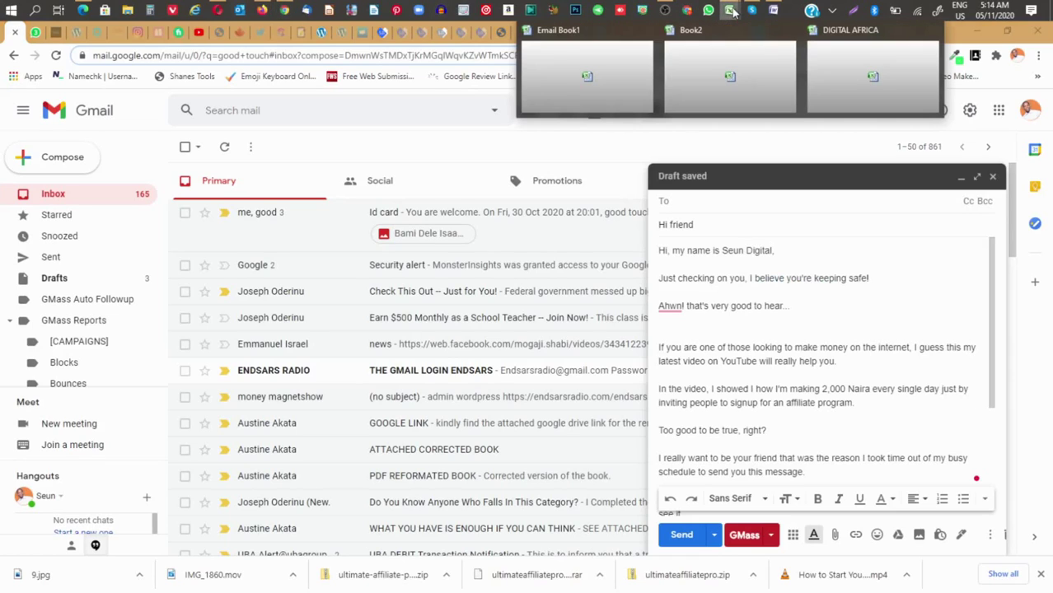
pyautogui.click(841, 64)
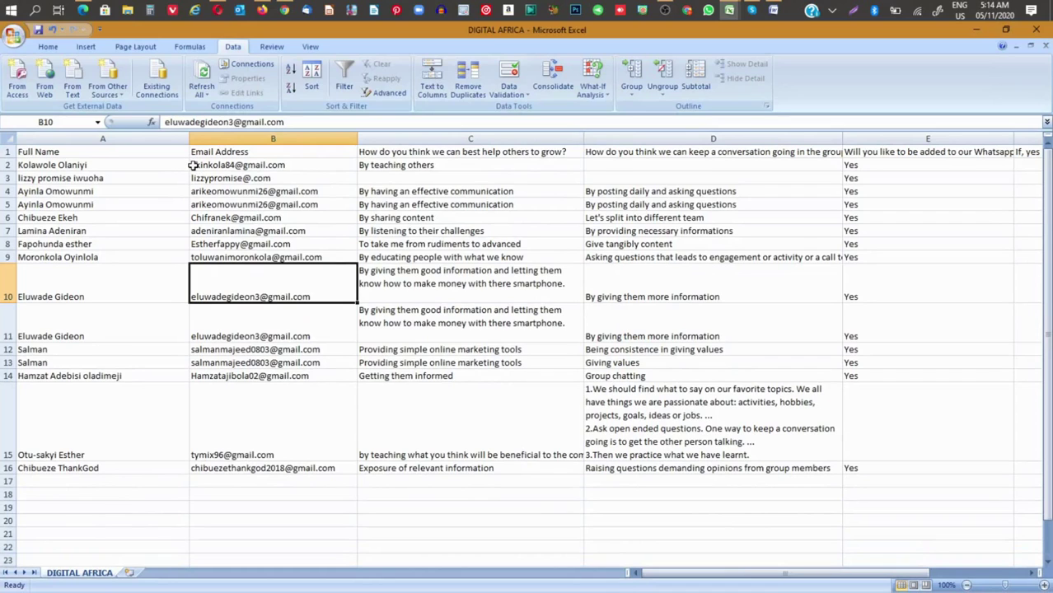
pyautogui.moveTo(192, 165); pyautogui.dragTo(315, 466)
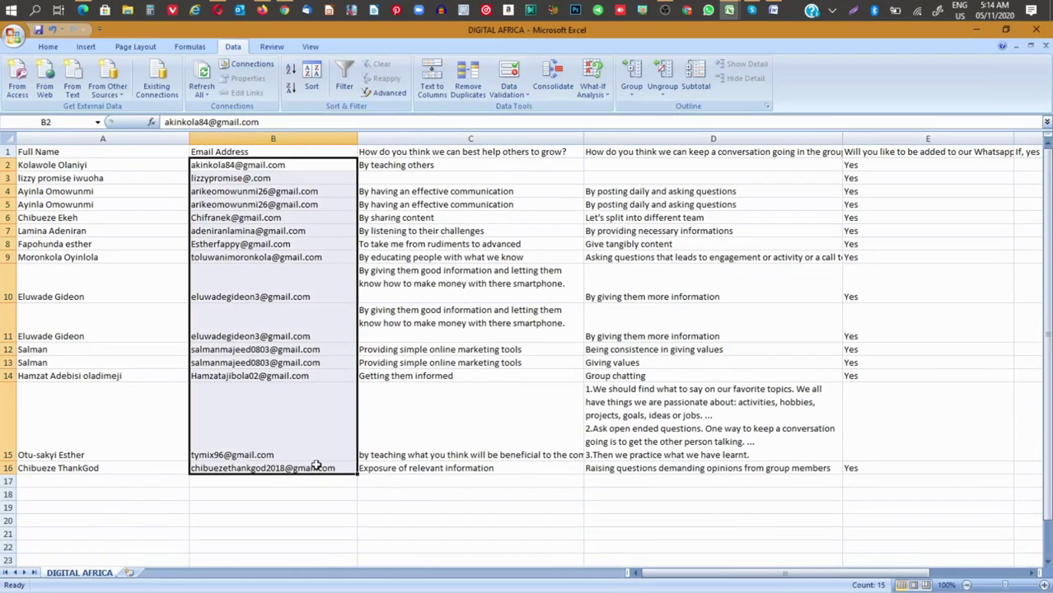
pyautogui.hotkey('ctrl', 'c')
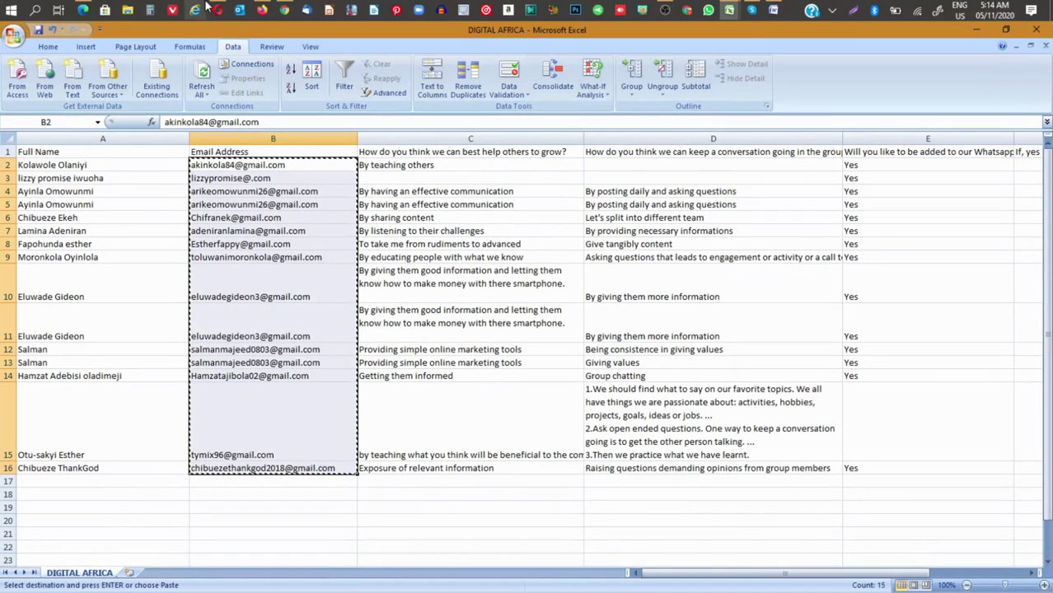
pyautogui.click(974, 30)
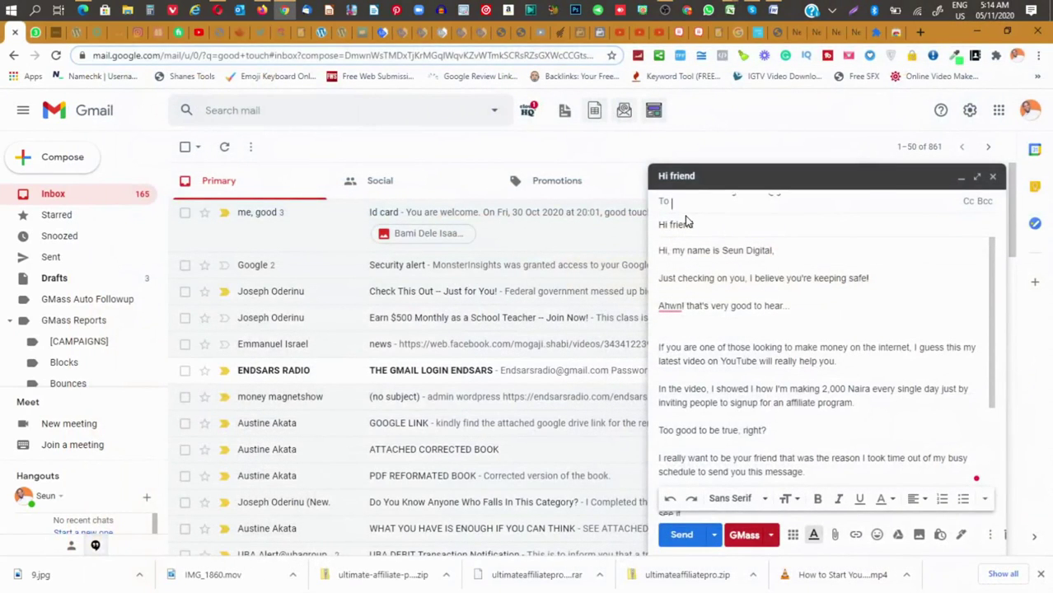
pyautogui.hotkey('ctrl', 'v')
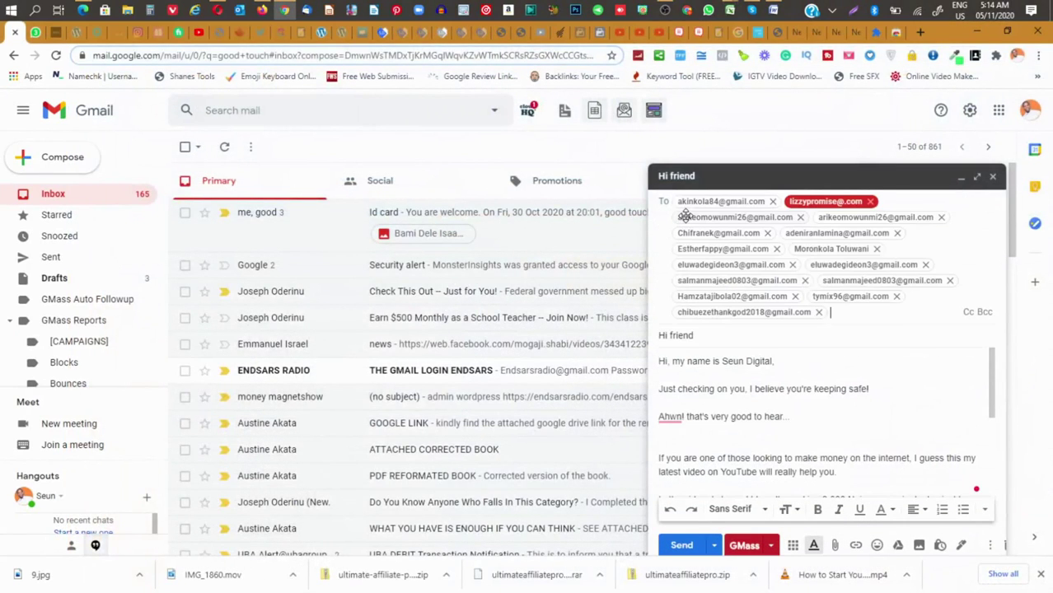
# Remove the invalid address from the draft's recipients and look over the message body
pyautogui.click(872, 201)
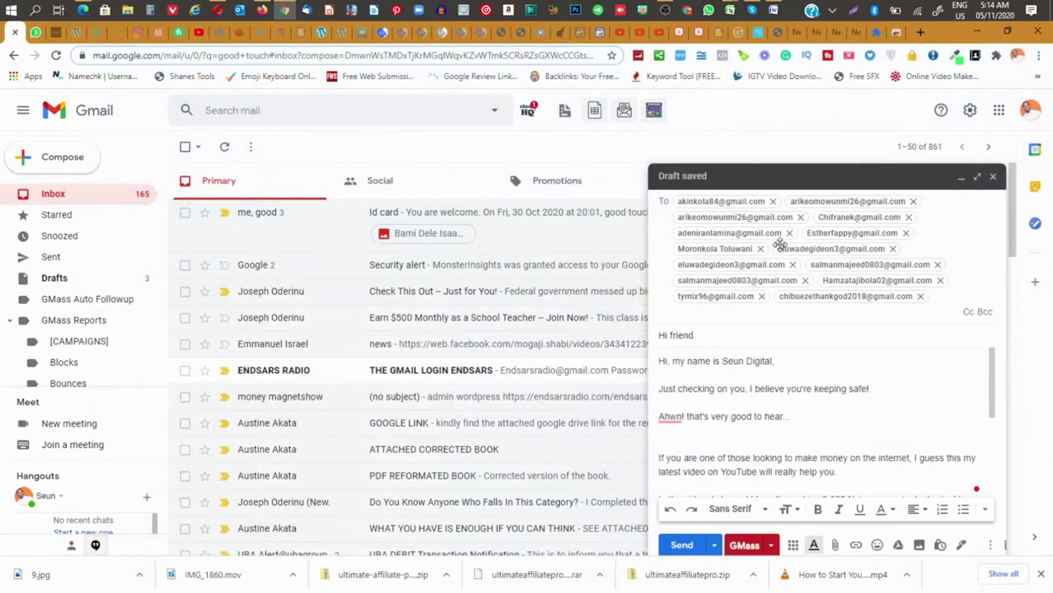
pyautogui.scroll(-5, 796, 360)
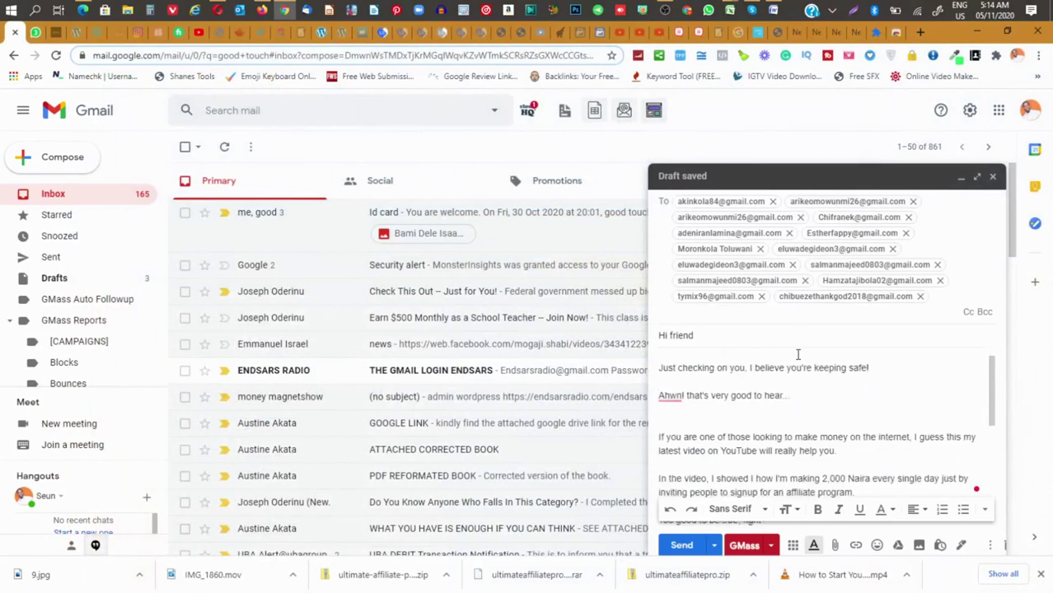
pyautogui.scroll(3, 798, 355)
pyautogui.scroll(1, 797, 355)
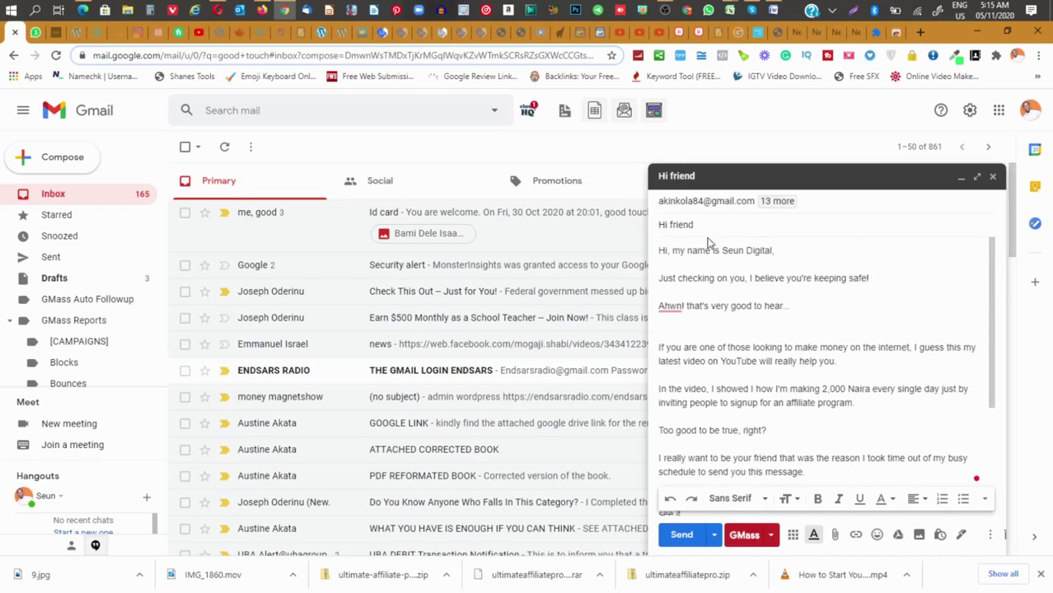
# Replace the draft's subject with "It's Me Are You There?", copied from the heading of the Benchmark campaign preview
pyautogui.moveTo(695, 225); pyautogui.dragTo(534, 237)
pyautogui.press('BackSpace')
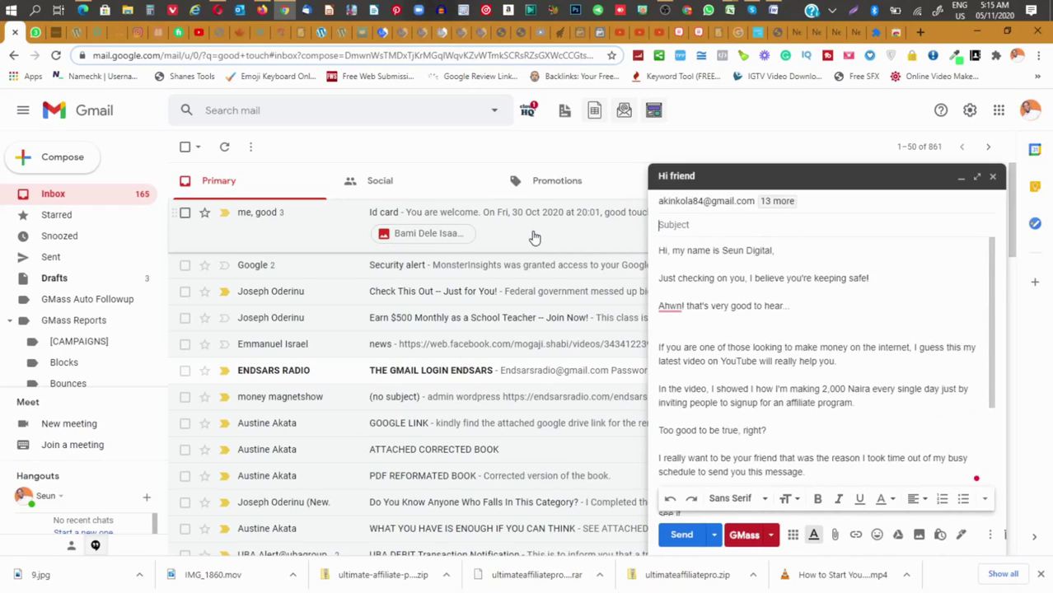
pyautogui.click(557, 32)
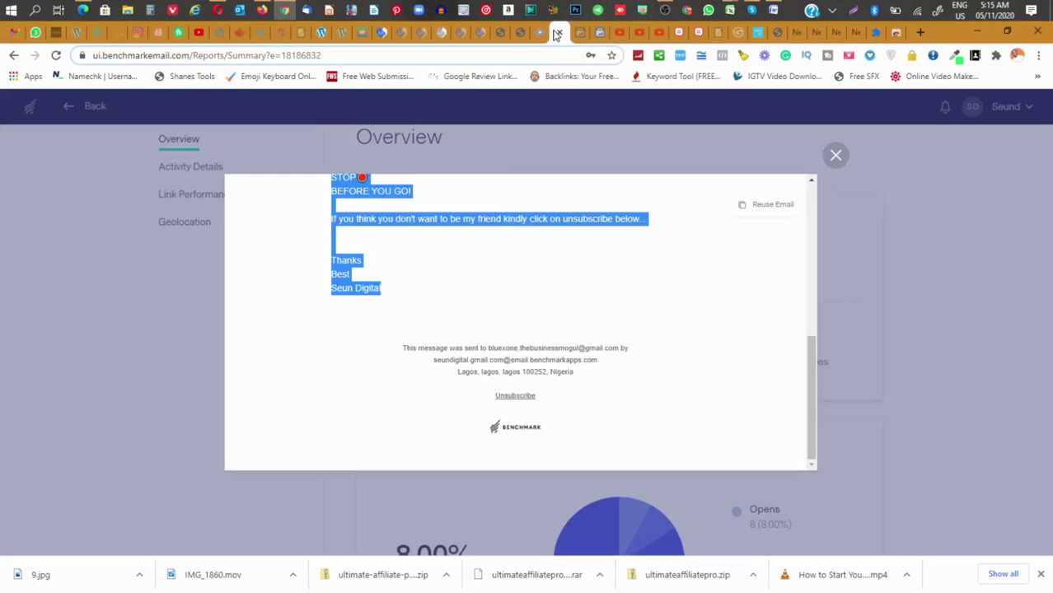
pyautogui.scroll(5, 369, 257)
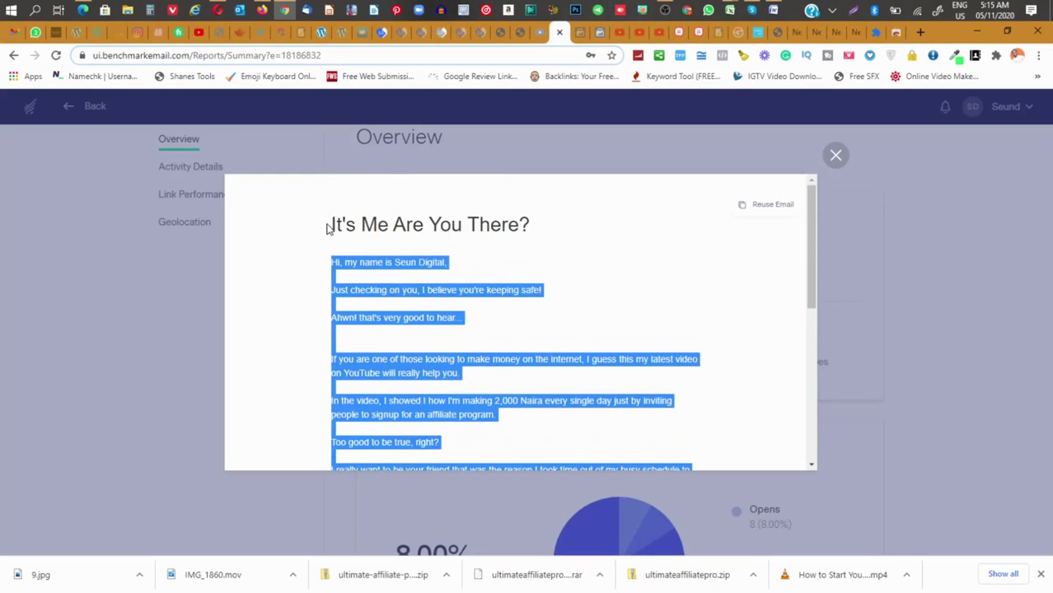
pyautogui.moveTo(331, 225); pyautogui.dragTo(534, 228)
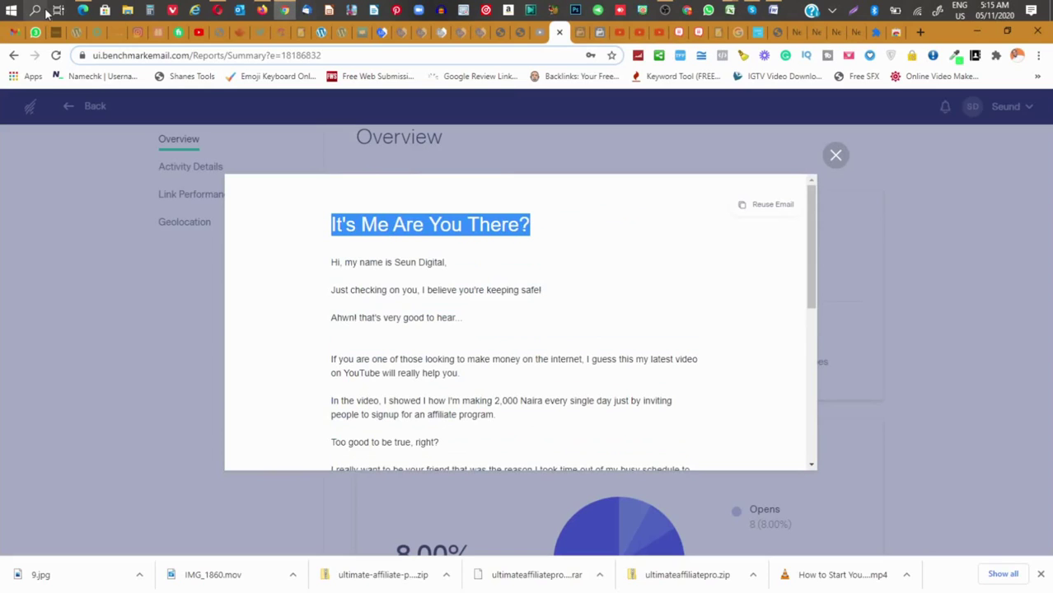
pyautogui.click(16, 34)
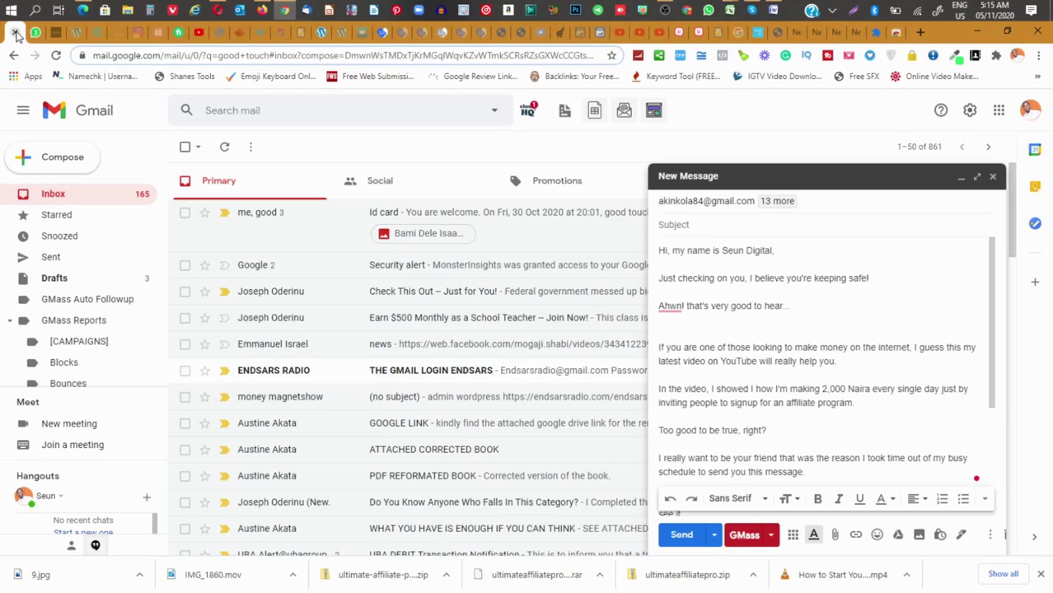
pyautogui.hotkey('ctrl', 'v')
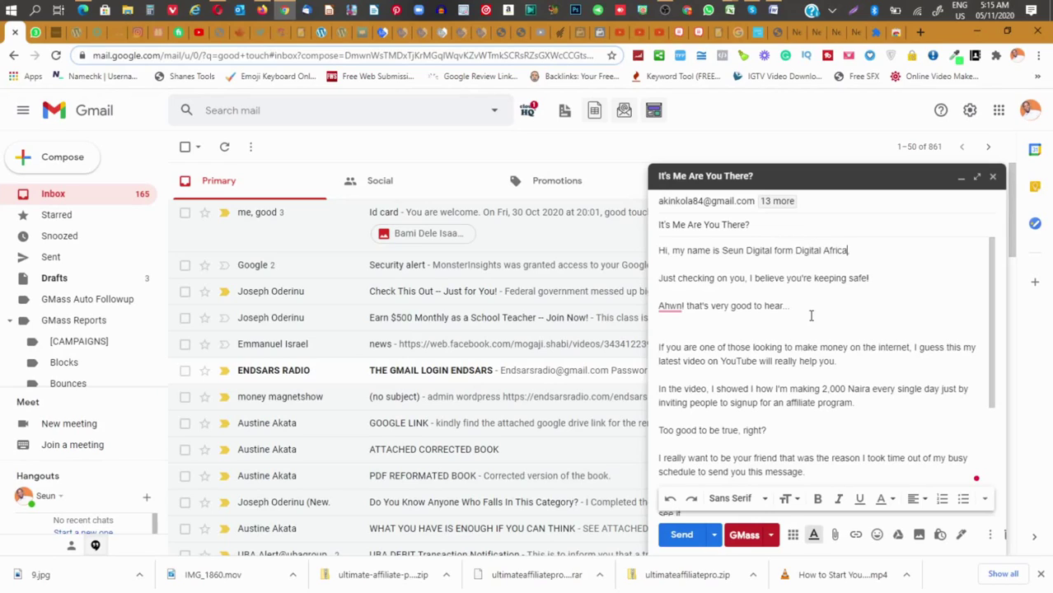
# Look over the message body and add the sender's own e-mail address to the draft's recipients
pyautogui.scroll(-3, 786, 378)
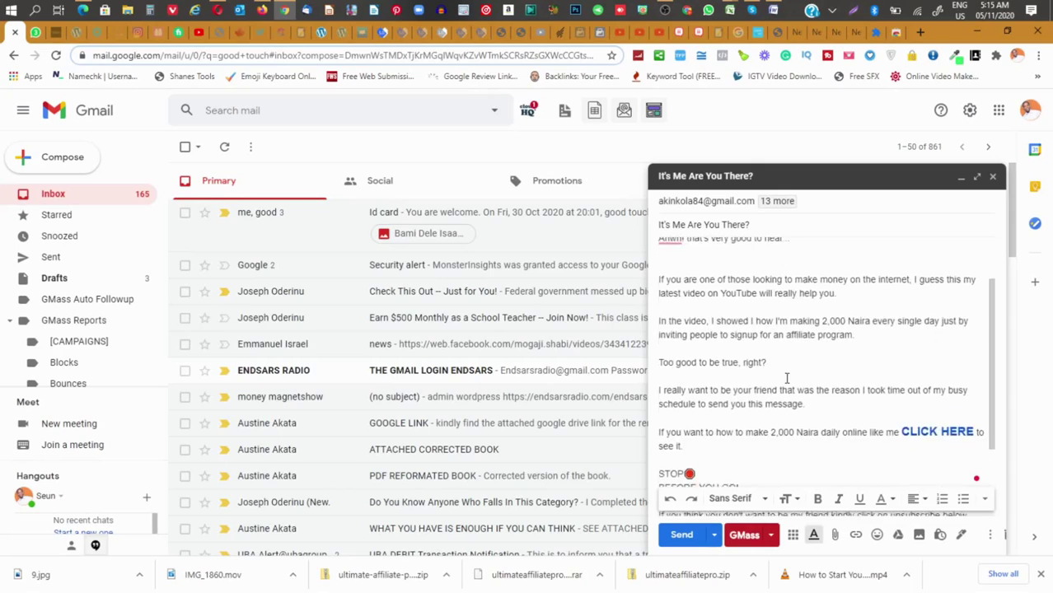
pyautogui.scroll(-2, 787, 378)
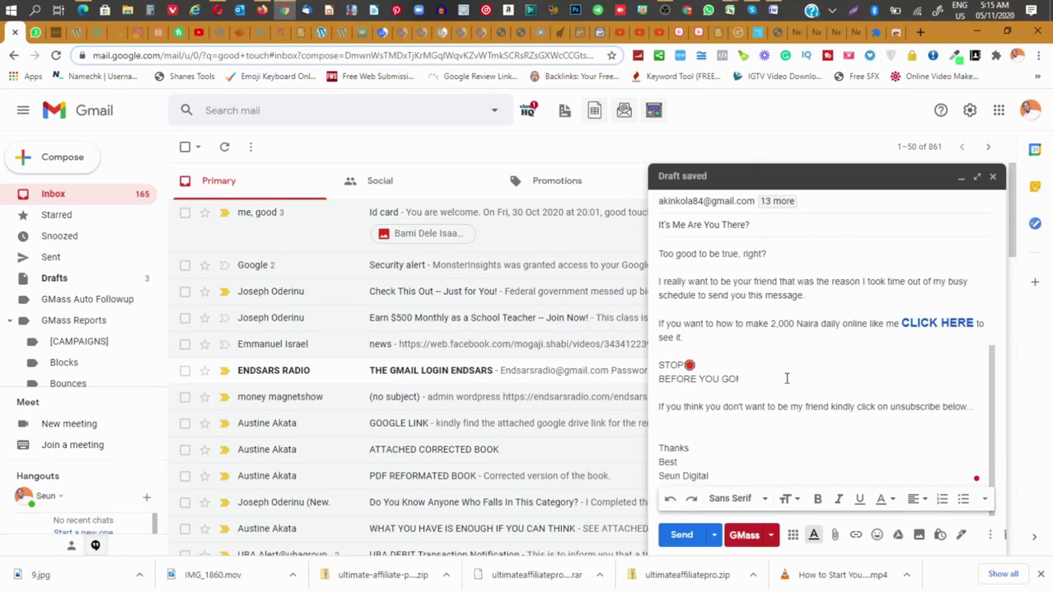
pyautogui.scroll(5, 787, 379)
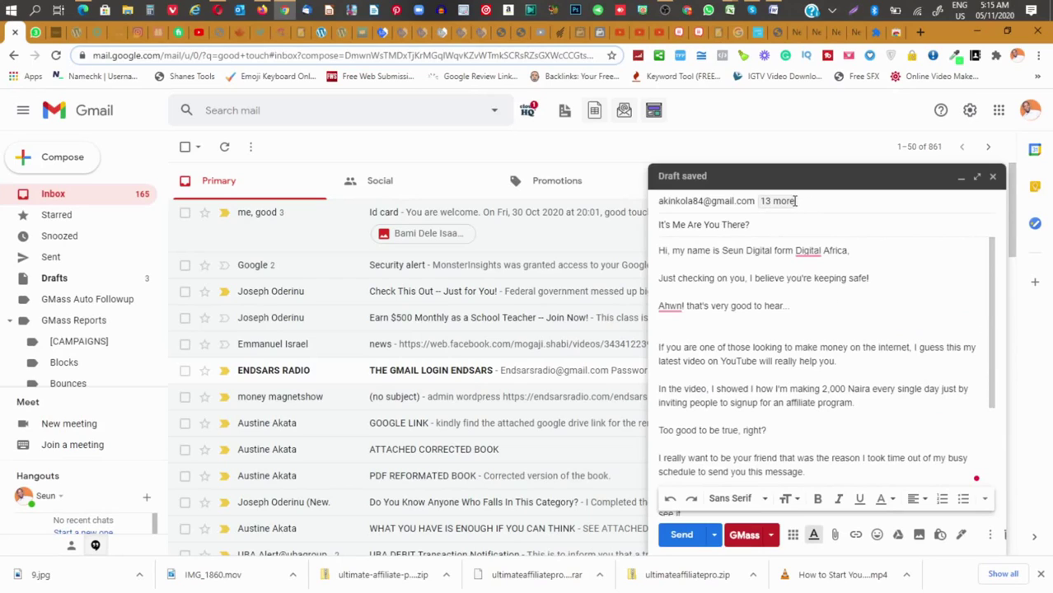
pyautogui.click(777, 201)
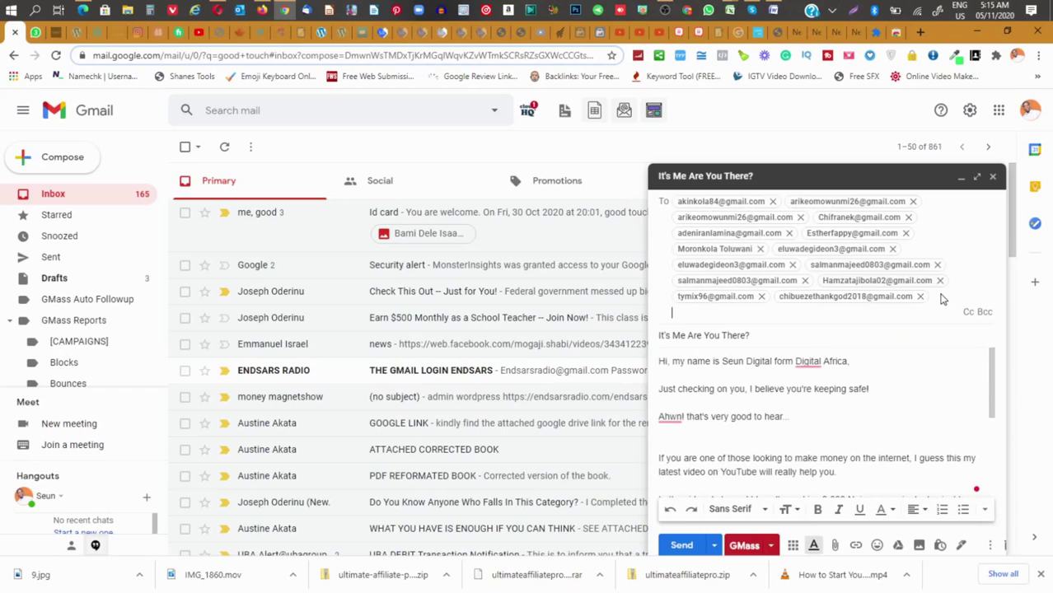
pyautogui.write('seundi')
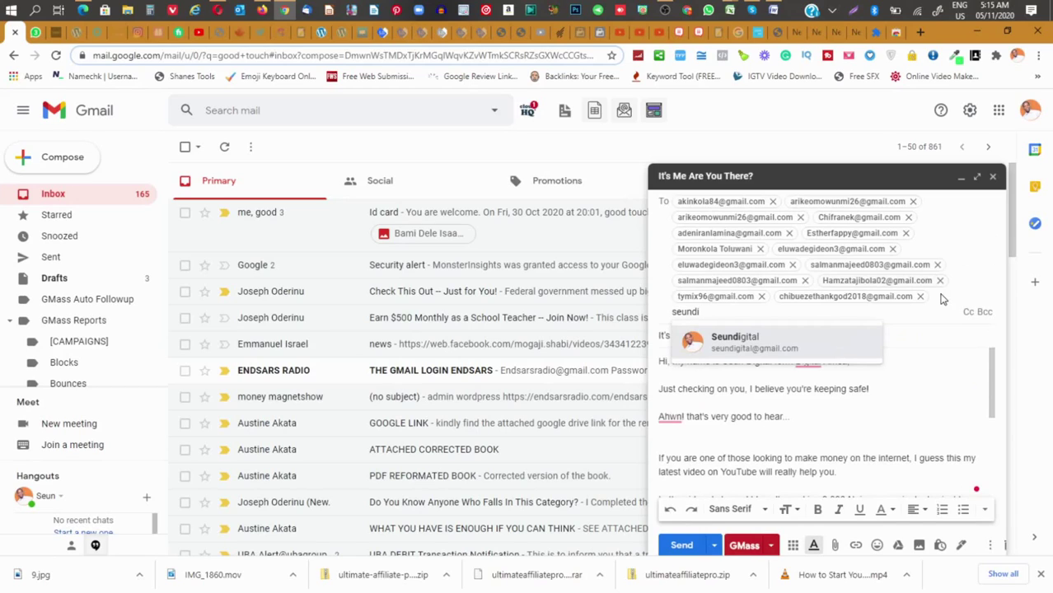
pyautogui.click(864, 349)
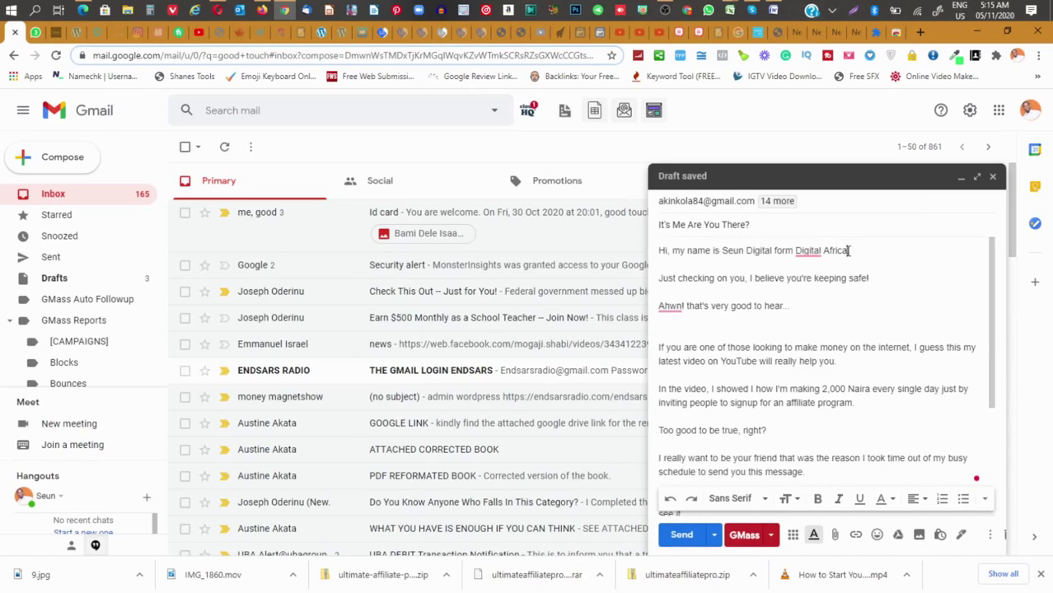
# Append "Group On Facebook," after "Digital Africa" in the greeting line and review the rest of the message
pyautogui.write('Gi')
pyautogui.write('oup On Facebook,')
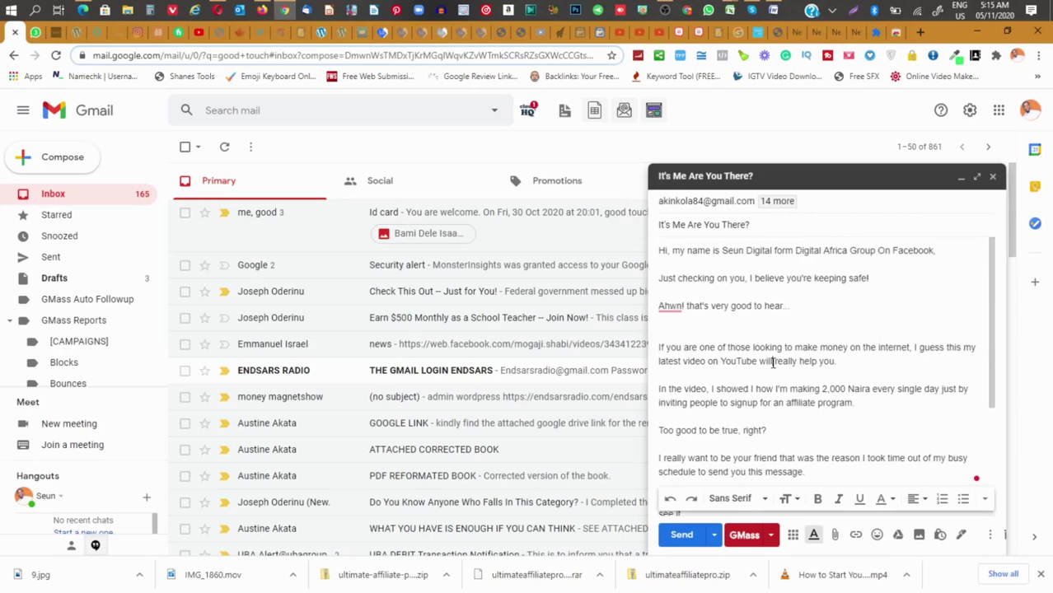
pyautogui.scroll(-4, 773, 364)
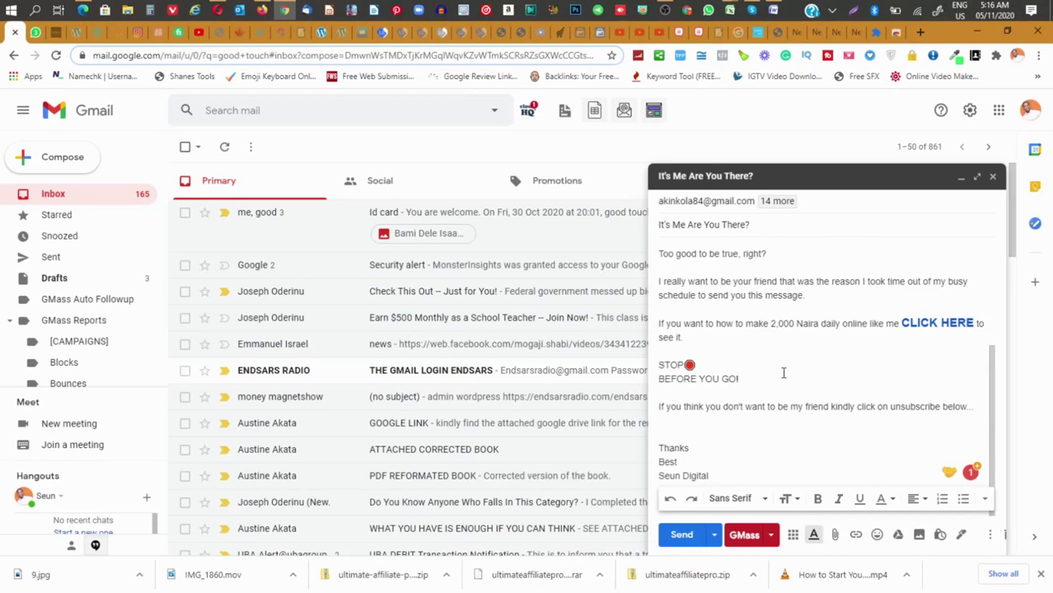
pyautogui.scroll(3, 808, 329)
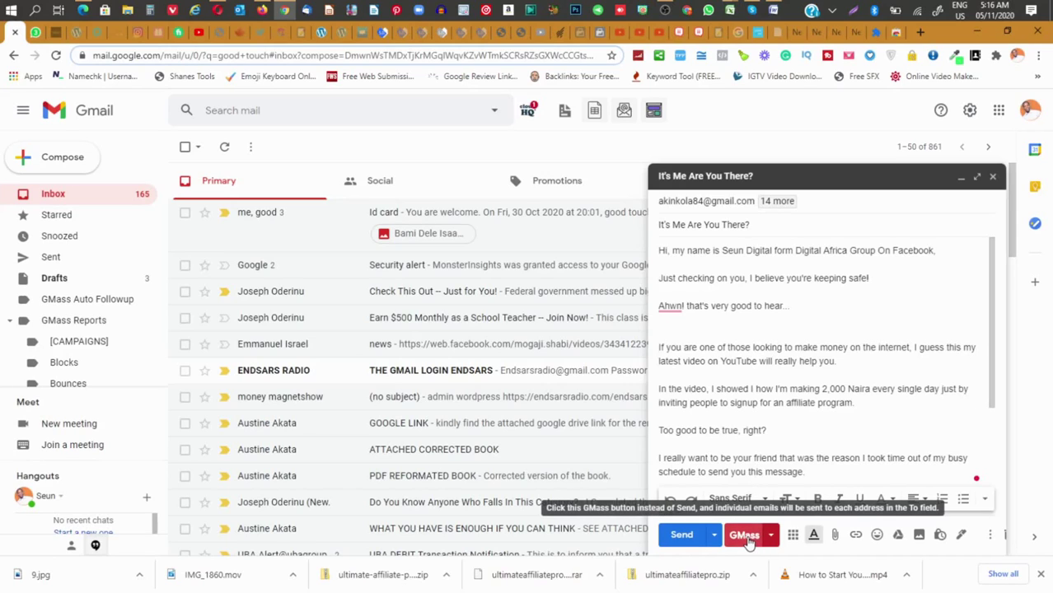
# Connect GMass to the Gmail account through Google sign-in, allow it access, and dismiss the sample-message offer
pyautogui.click(747, 539)
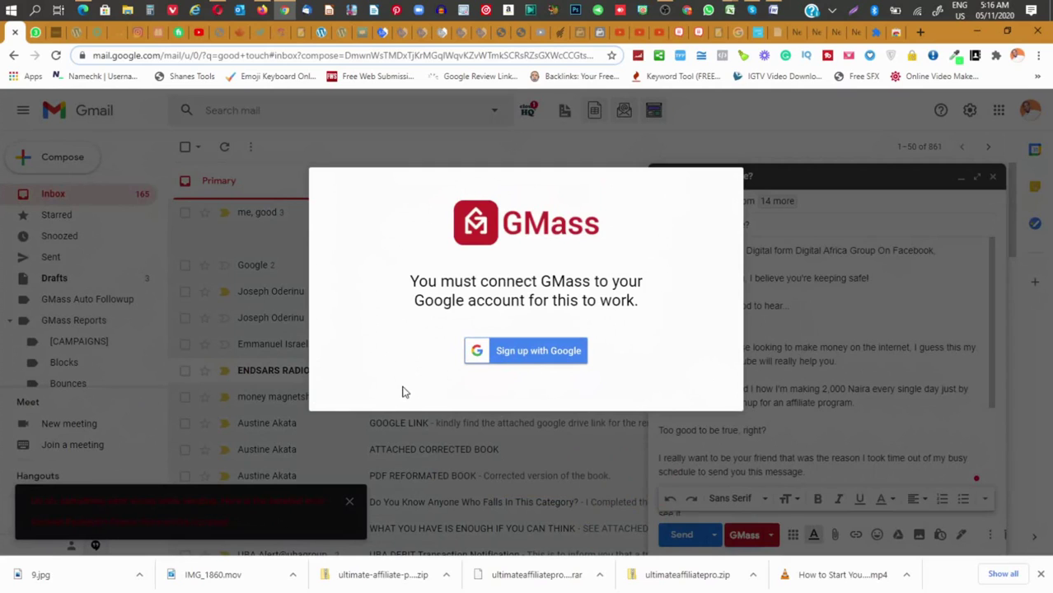
pyautogui.click(541, 351)
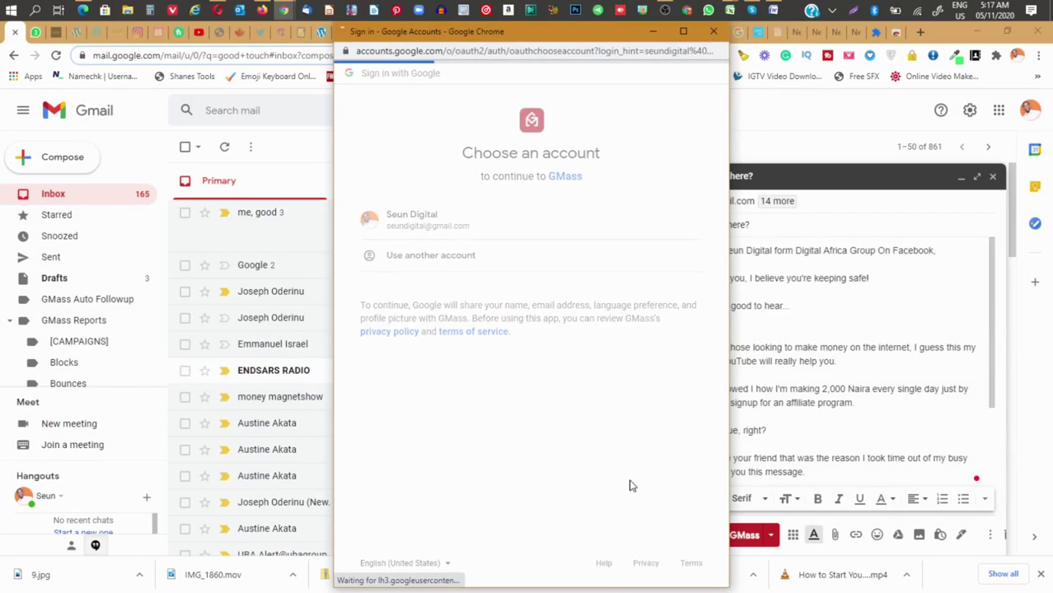
pyautogui.click(464, 226)
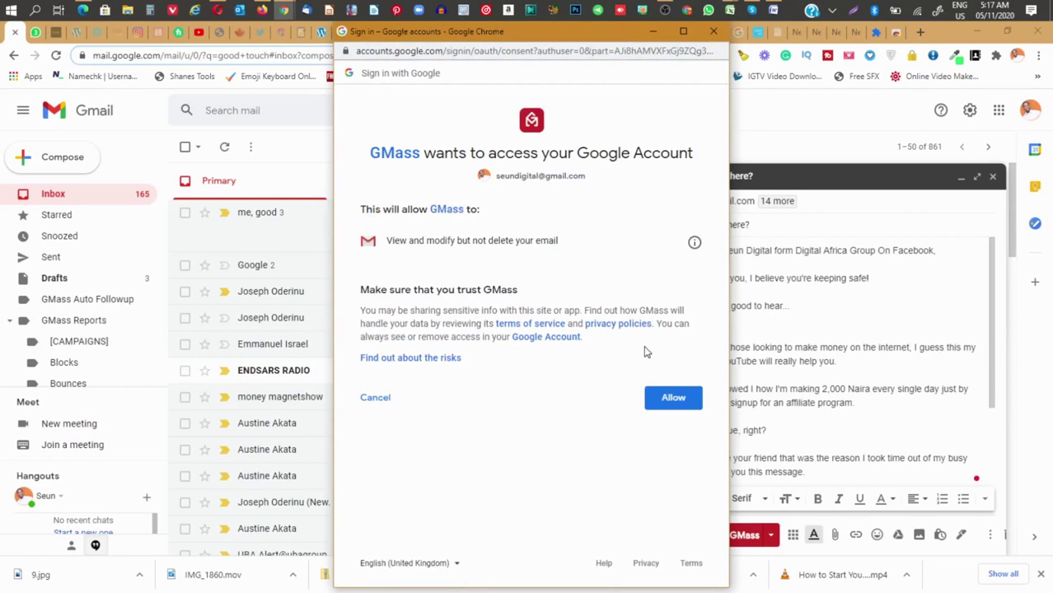
pyautogui.click(672, 398)
pyautogui.click(675, 398)
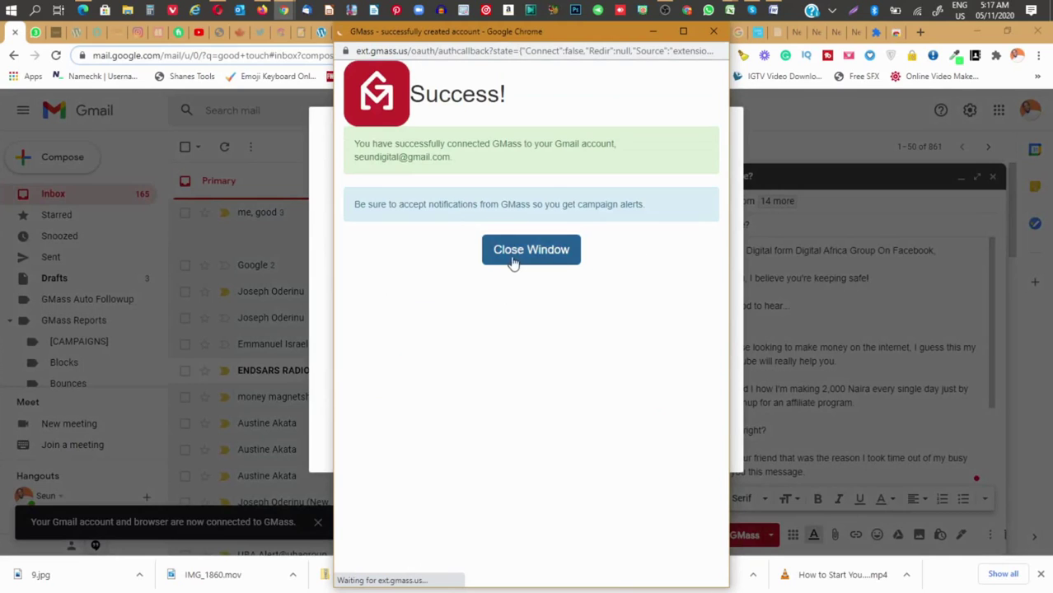
pyautogui.click(511, 250)
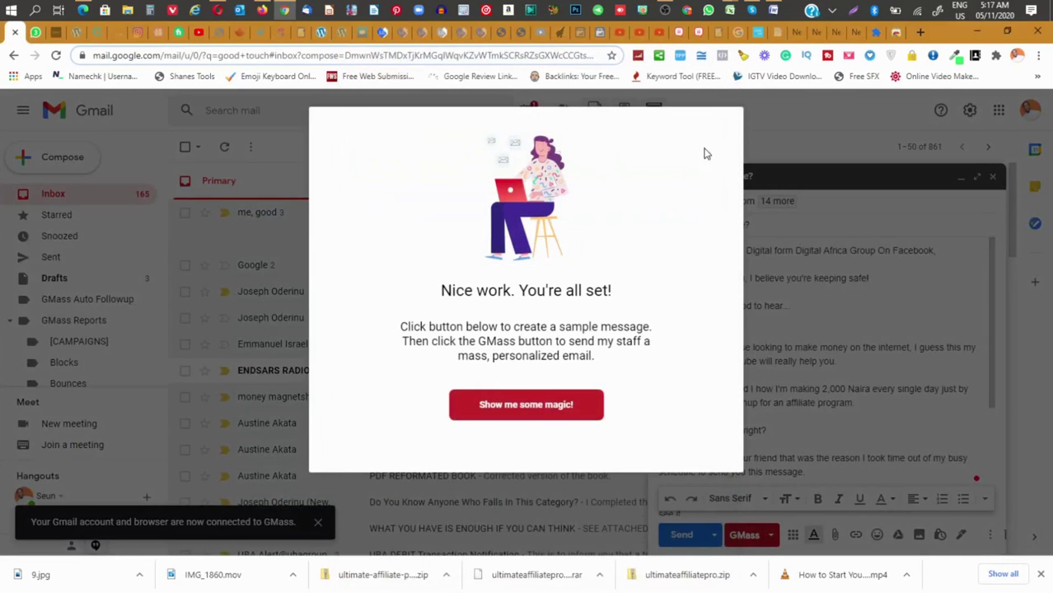
pyautogui.click(807, 183)
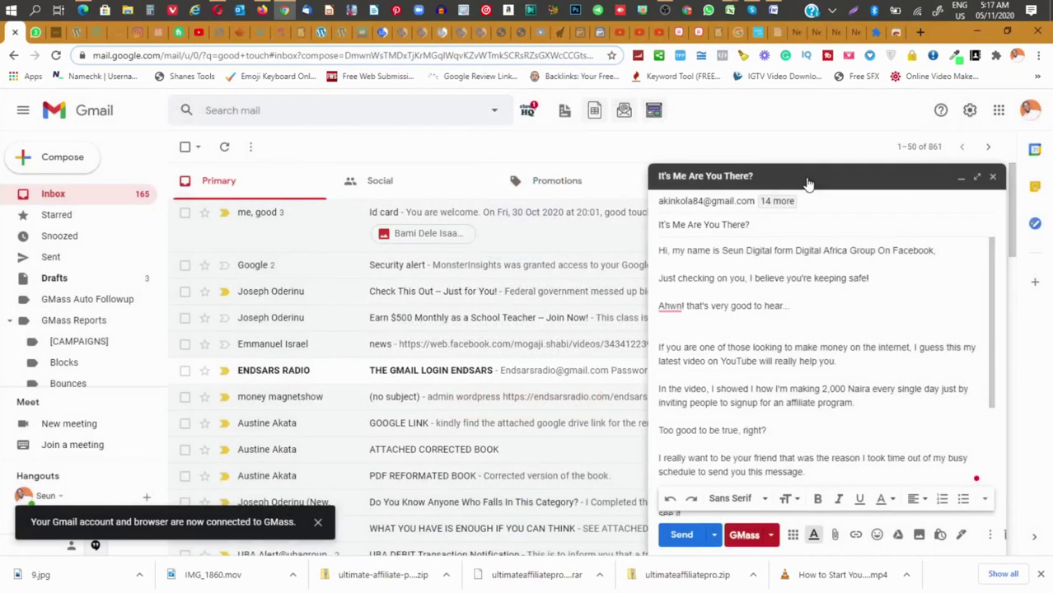
# Send the draft to all recipients as individual emails through GMass and dismiss the notification
pyautogui.click(744, 536)
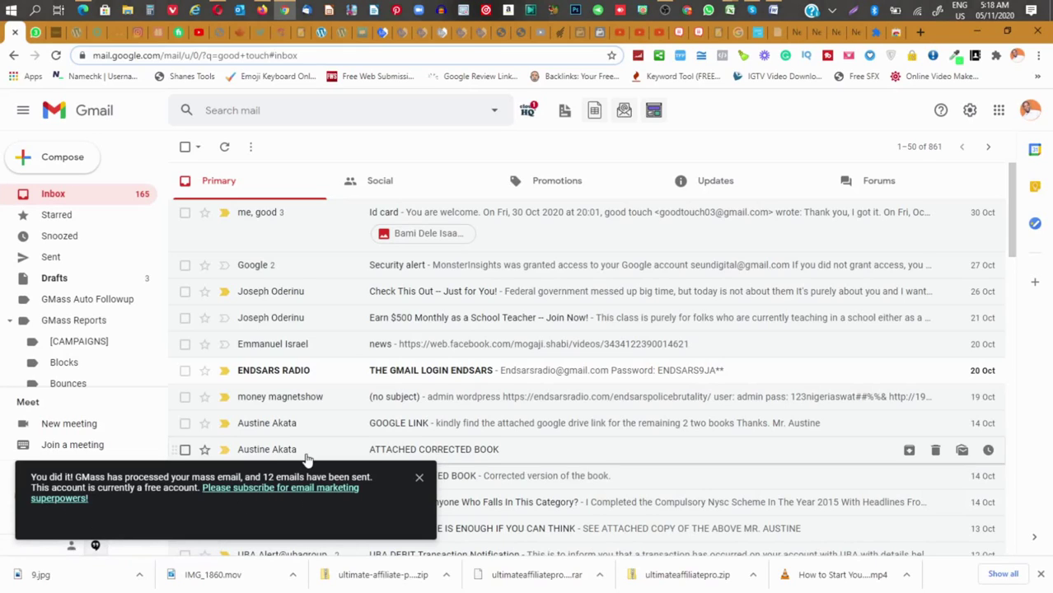
pyautogui.click(420, 479)
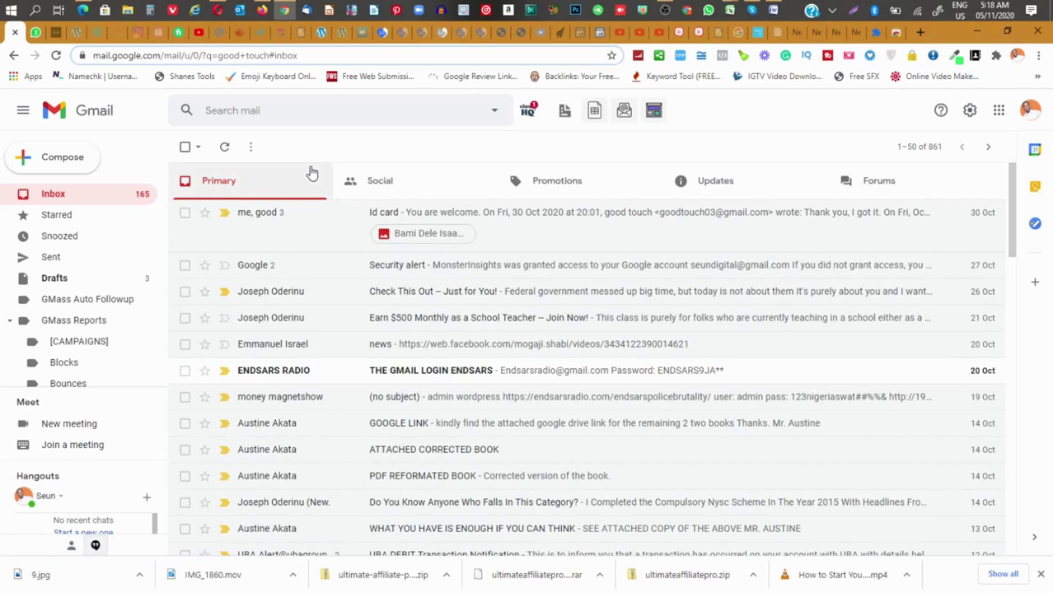
# Check the Social and Primary inbox categories for the "It's Me Are You There?" email, read it, and return to the inbox
pyautogui.click(371, 180)
pyautogui.click(242, 188)
pyautogui.click(354, 183)
pyautogui.click(370, 184)
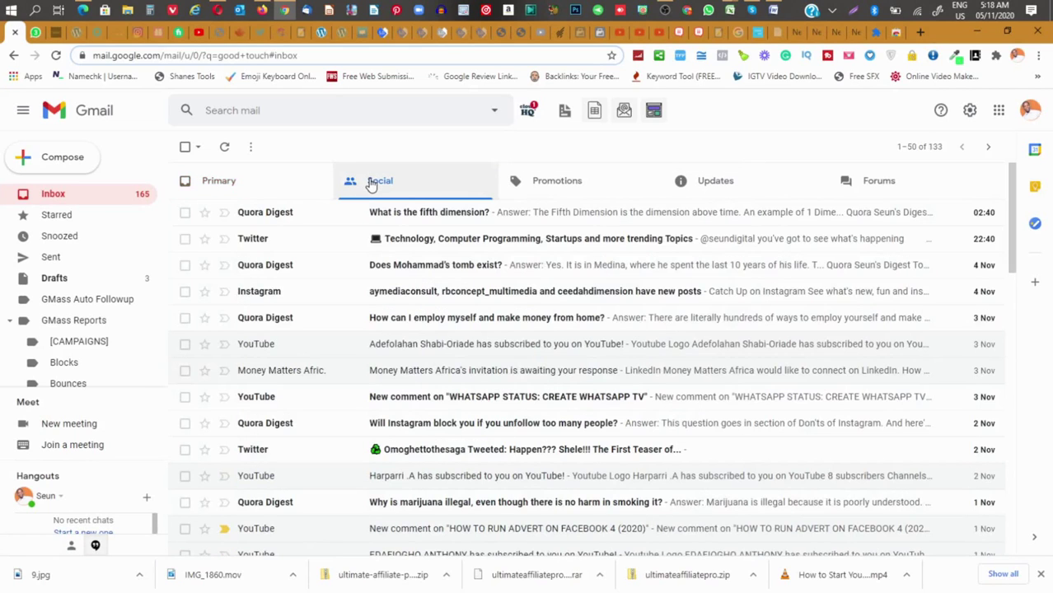
pyautogui.click(216, 179)
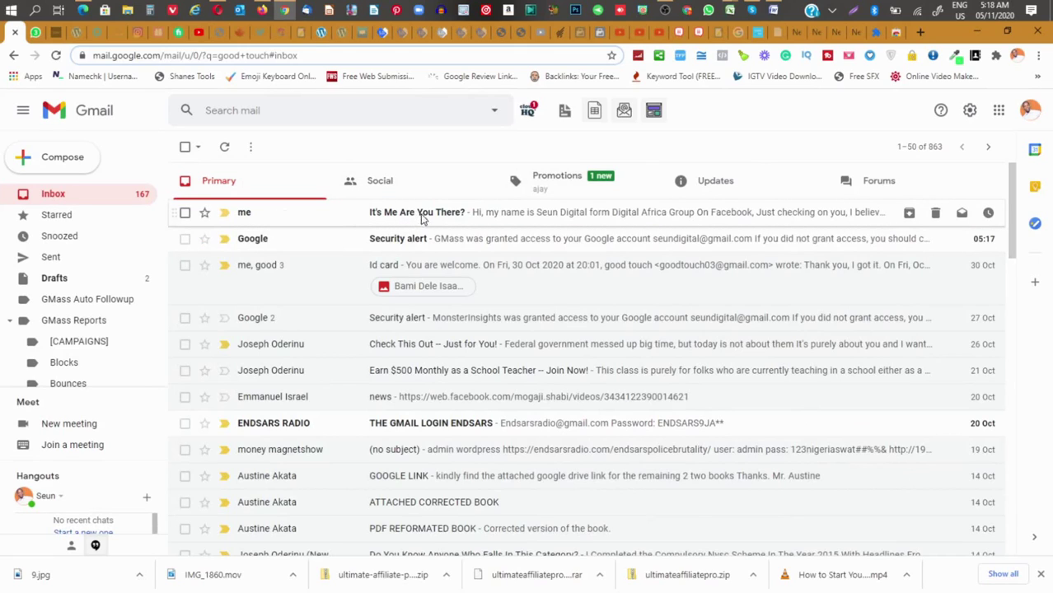
pyautogui.click(420, 219)
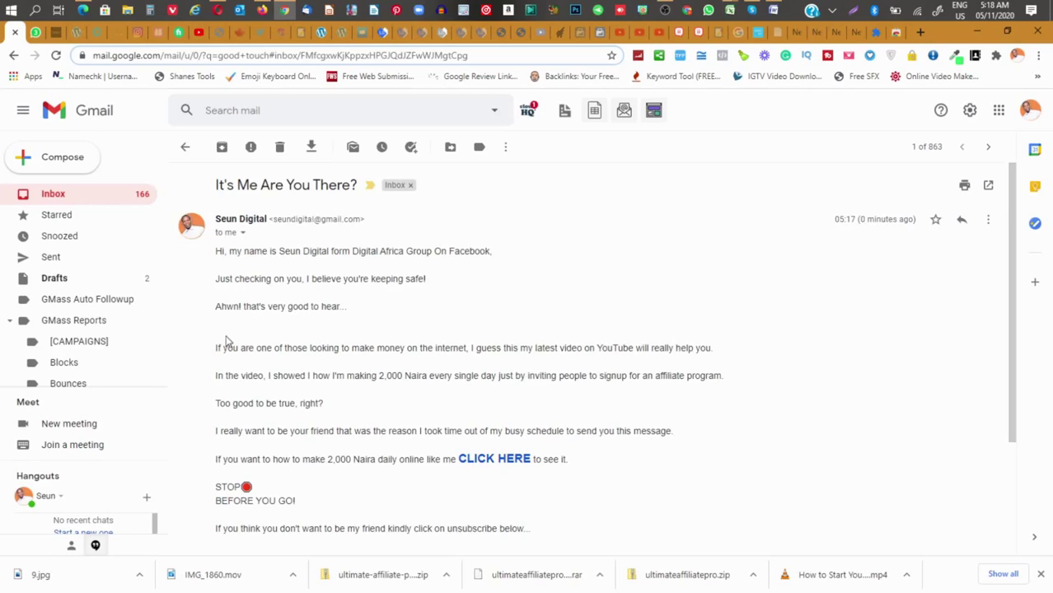
pyautogui.scroll(-2, 345, 373)
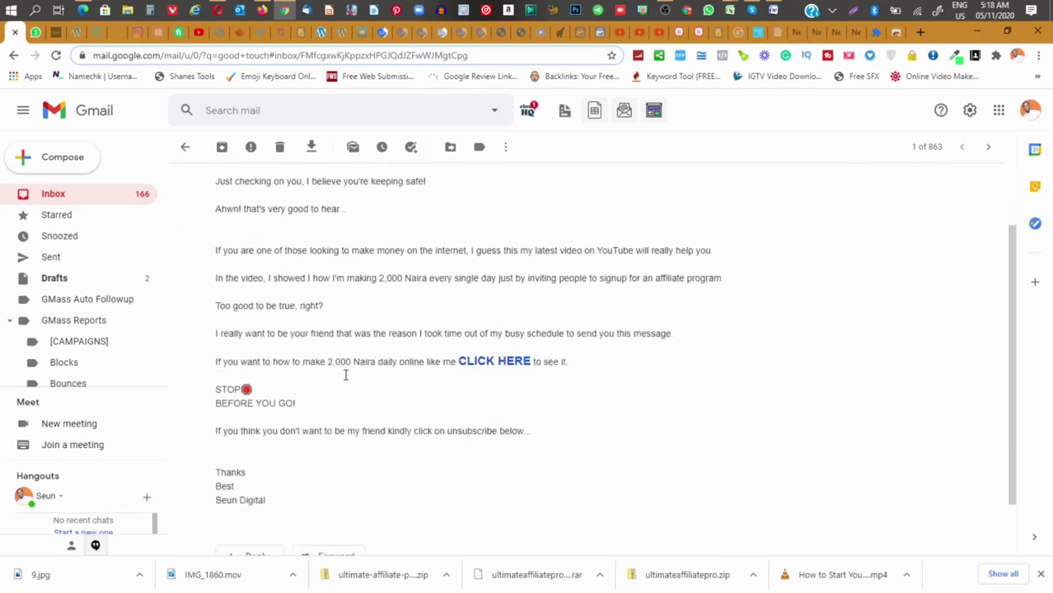
pyautogui.scroll(2, 345, 372)
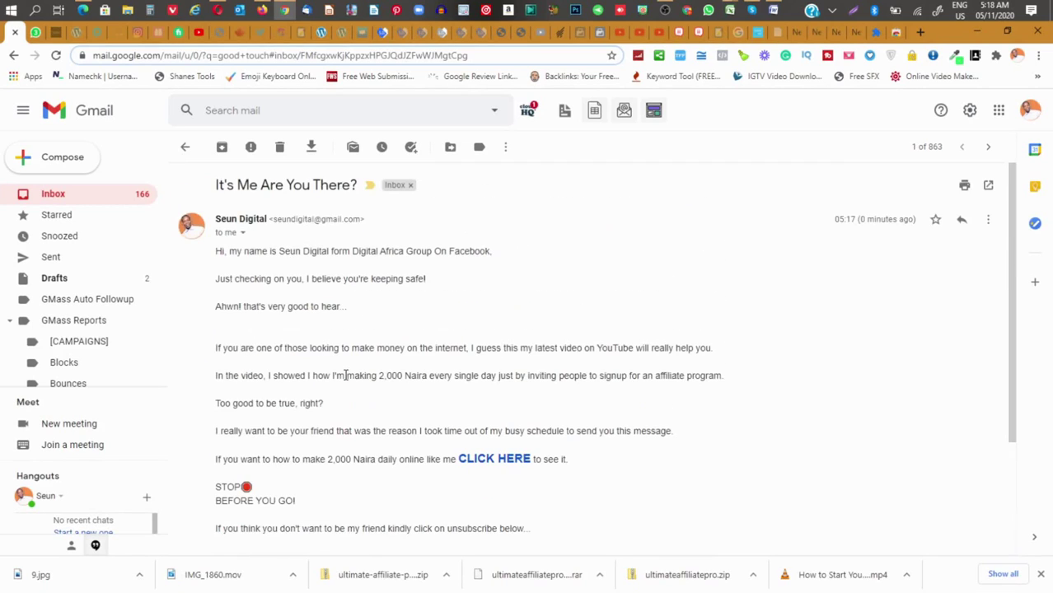
pyautogui.click(183, 149)
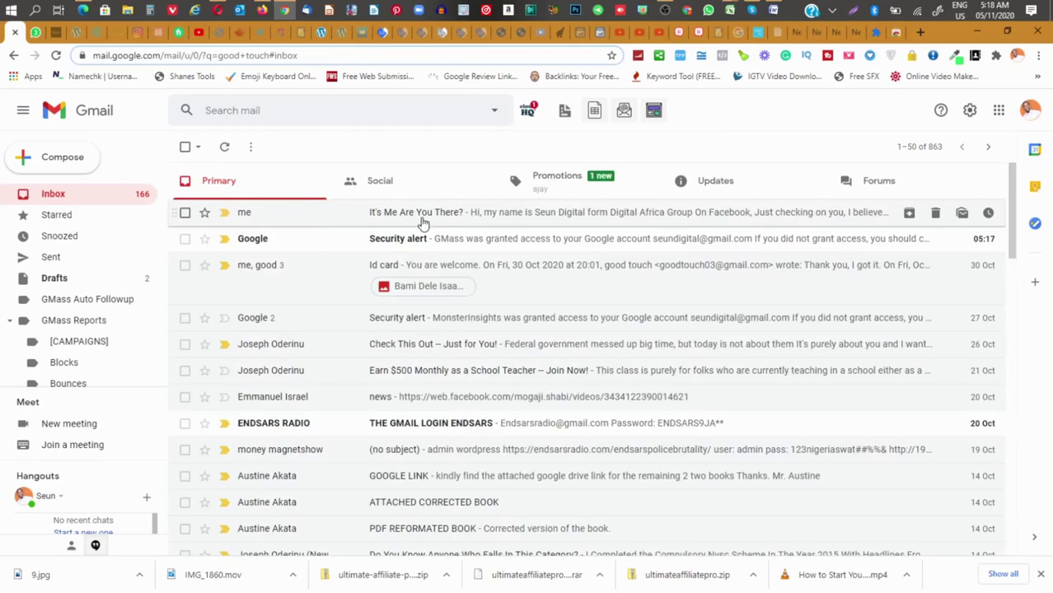
# Read the promotional email "6 important things to know about GMass, including avoiding the Spam folder" and return to the list
pyautogui.click(573, 176)
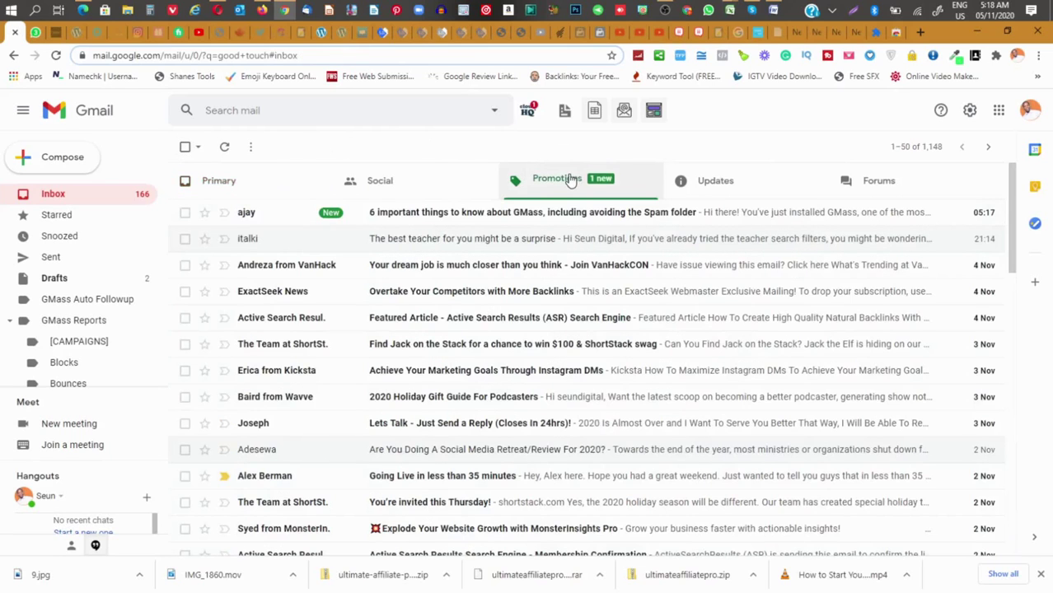
pyautogui.click(483, 216)
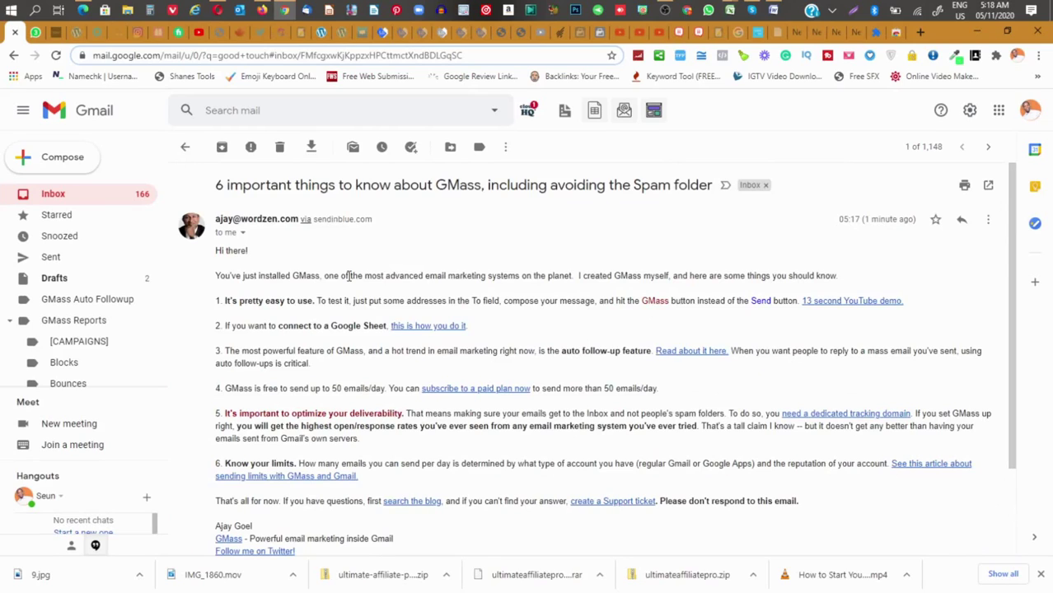
pyautogui.click(185, 146)
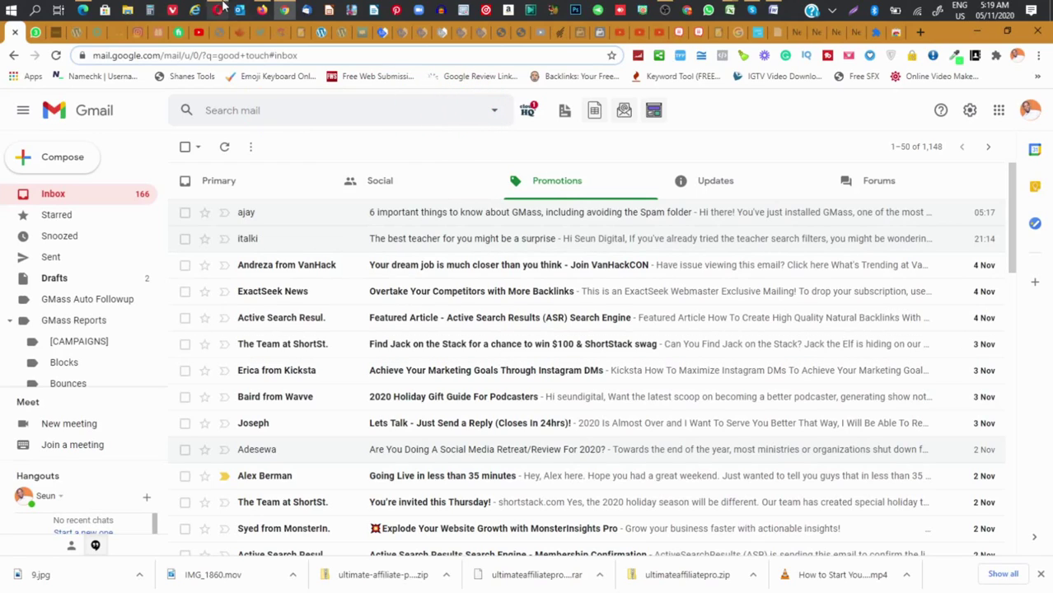
pyautogui.click(665, 9)
pyautogui.click(970, 505)
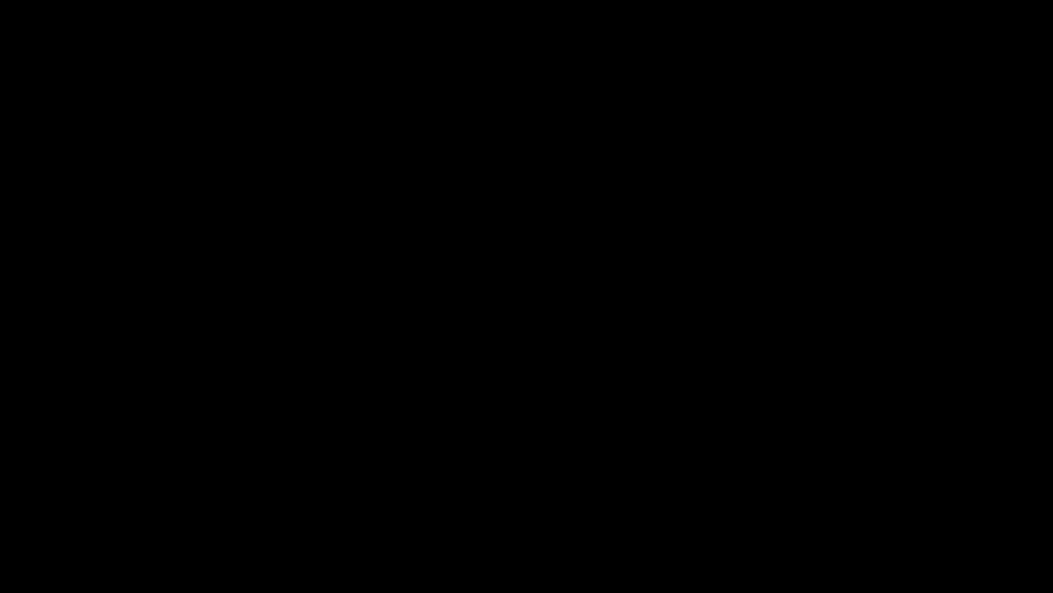